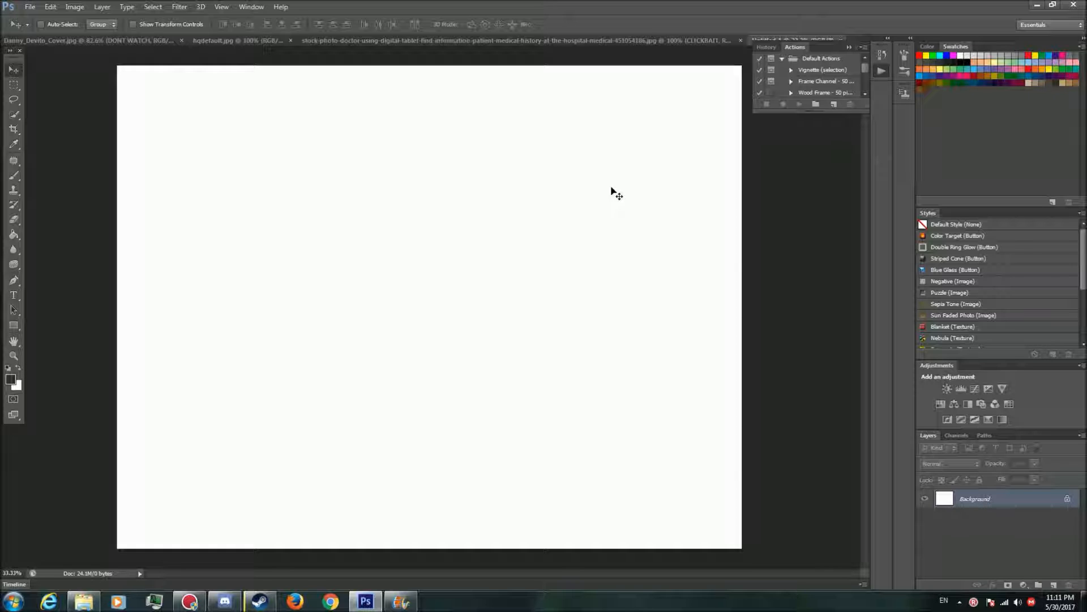
Step: Close the doctor stock photo and the hqdefault.jpg document without saving their changes
{"action": "left_click", "coordinate": [736, 40]}
{"action": "left_click", "coordinate": [744, 40]}
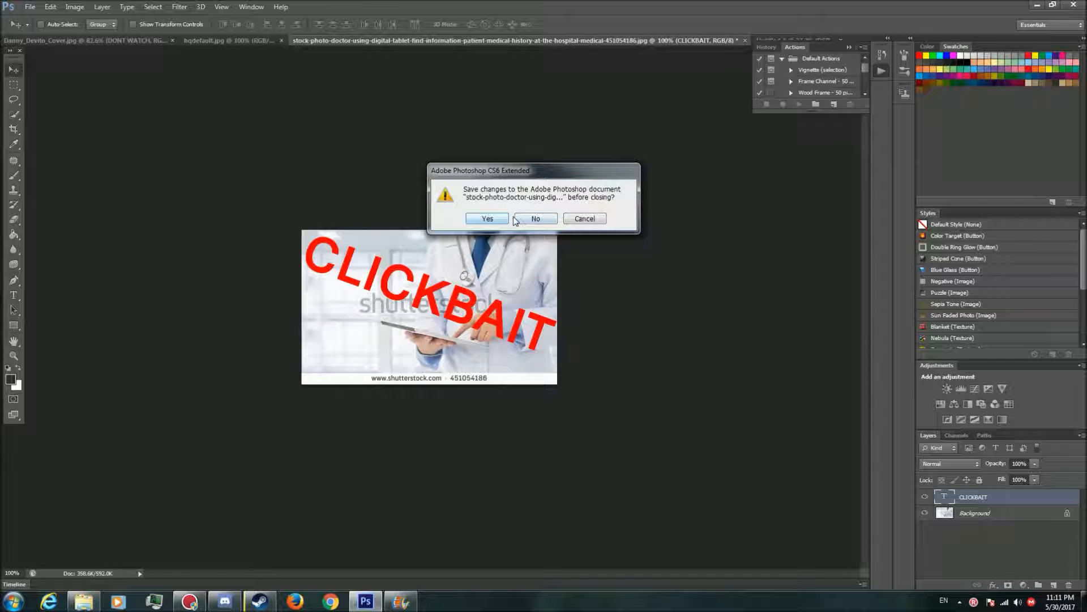
{"action": "left_click", "coordinate": [536, 218]}
{"action": "left_click", "coordinate": [285, 40]}
{"action": "left_click", "coordinate": [300, 40]}
{"action": "left_click", "coordinate": [535, 219]}
Step: Close Danny_Devito_Cover.jpg without saving its changes and collapse the Actions panel
{"action": "left_click", "coordinate": [164, 40]}
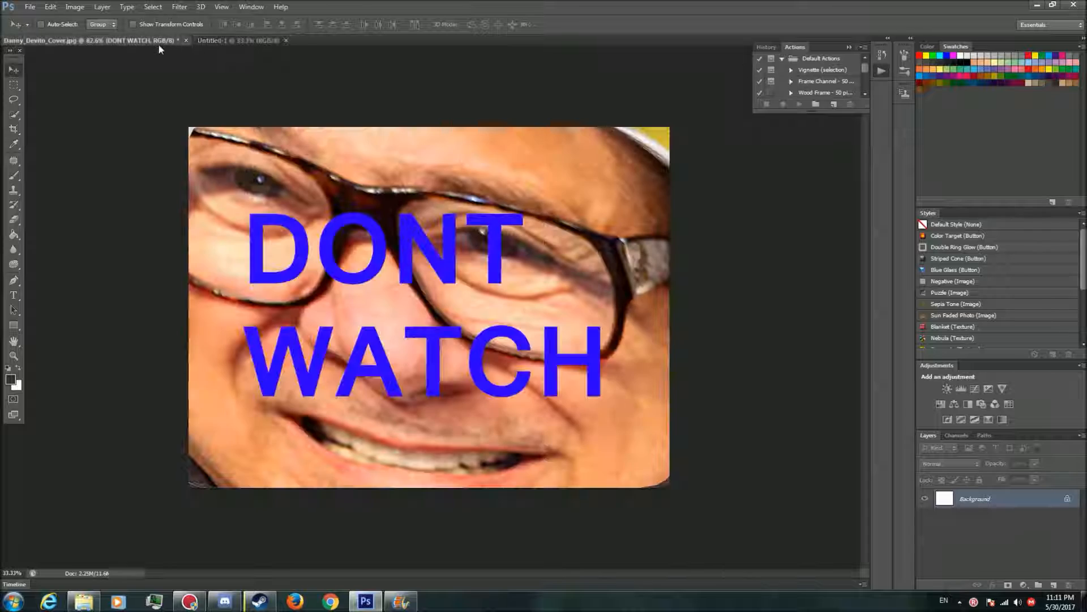
{"action": "left_click", "coordinate": [186, 41]}
{"action": "left_click", "coordinate": [534, 221]}
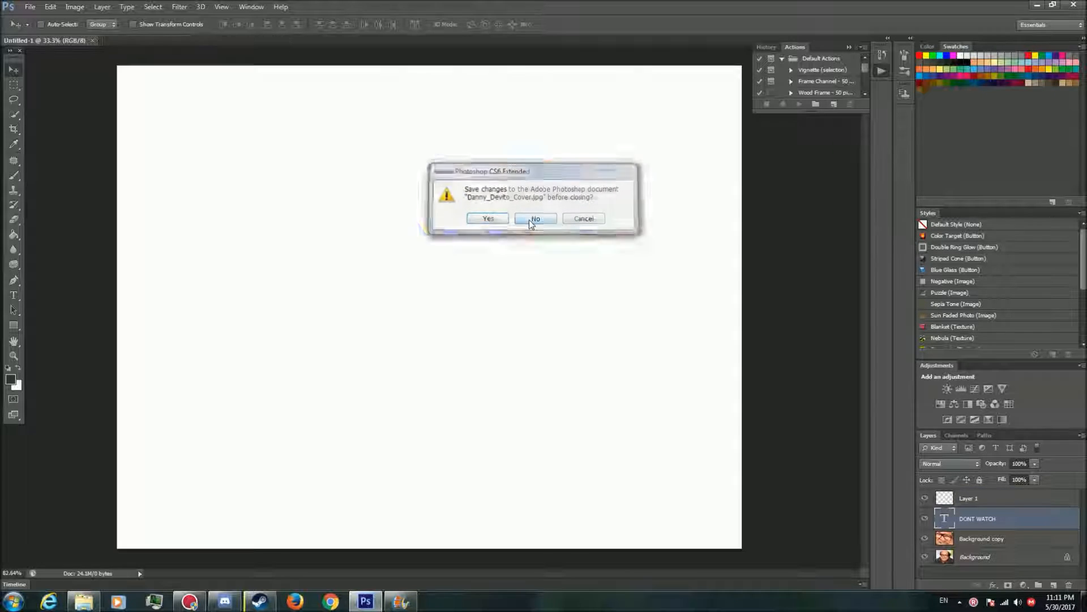
{"action": "left_click", "coordinate": [849, 47]}
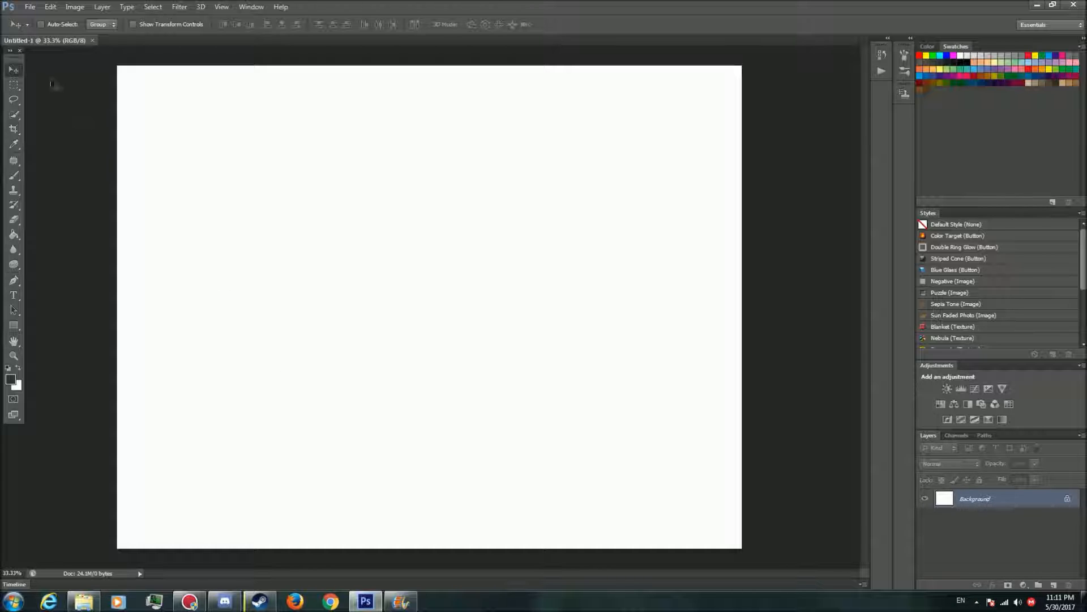
Step: Open the hqdefault JPEG image from the Desktop
{"action": "left_click", "coordinate": [23, 9]}
{"action": "left_click", "coordinate": [33, 28]}
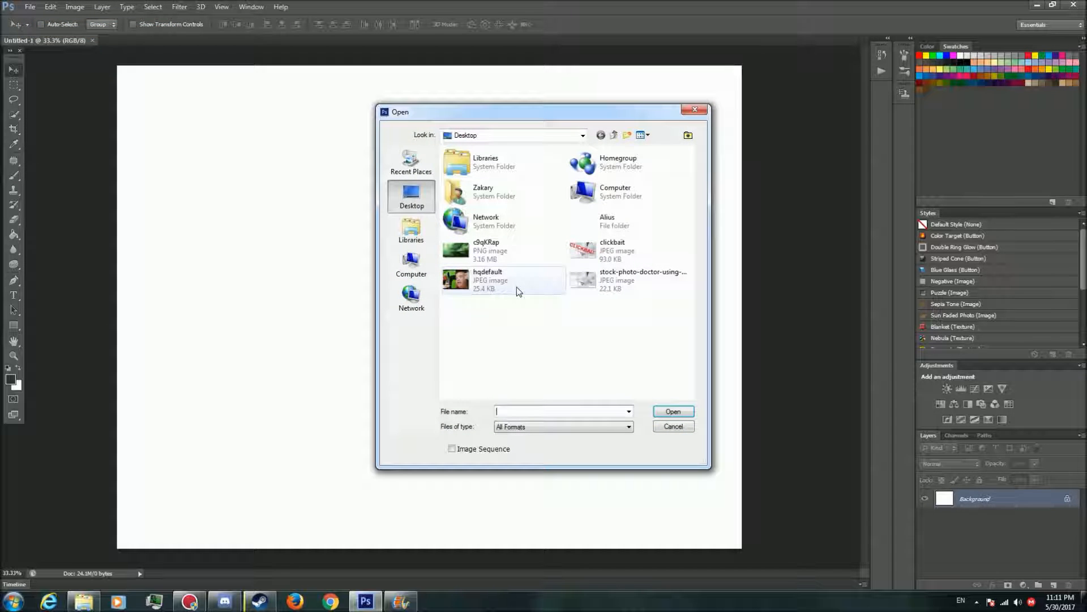
{"action": "double_click", "coordinate": [517, 291]}
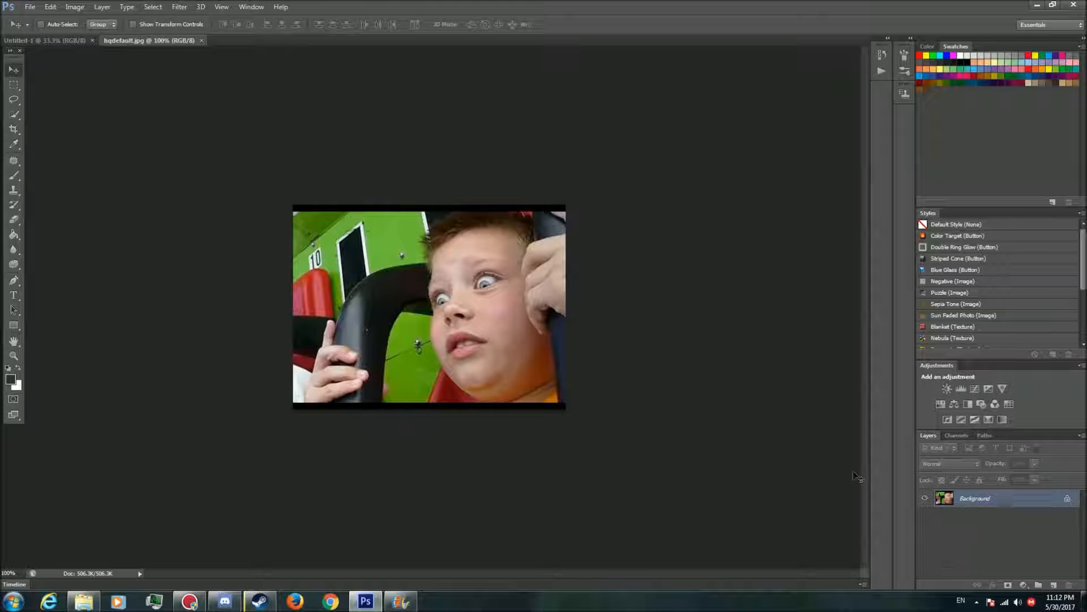
Step: Duplicate the Background layer within the same document under the name "Top layer"
{"action": "right_click", "coordinate": [979, 502]}
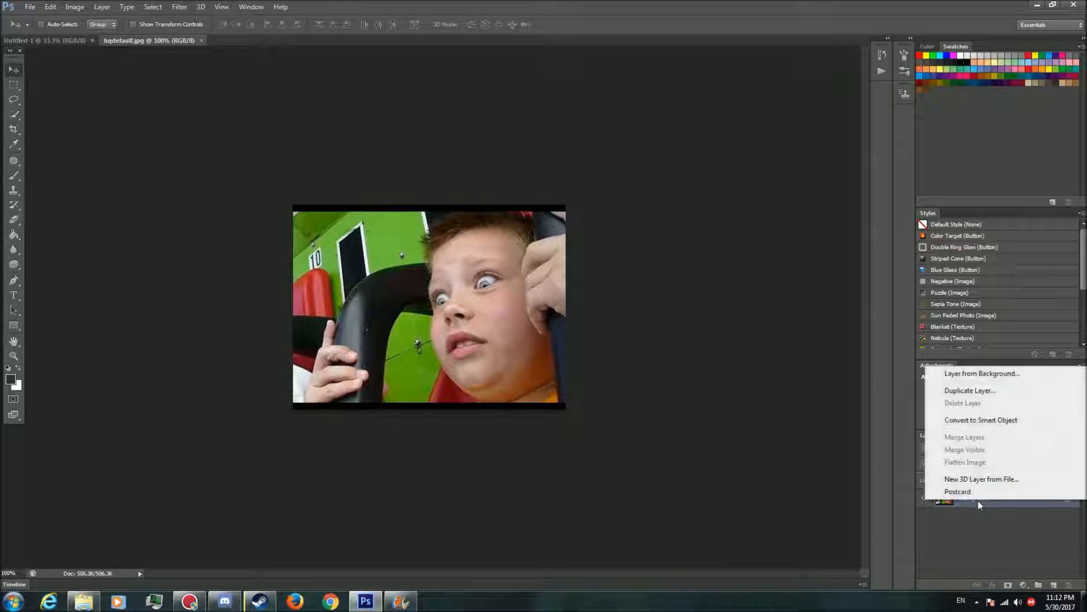
{"action": "left_click", "coordinate": [970, 391]}
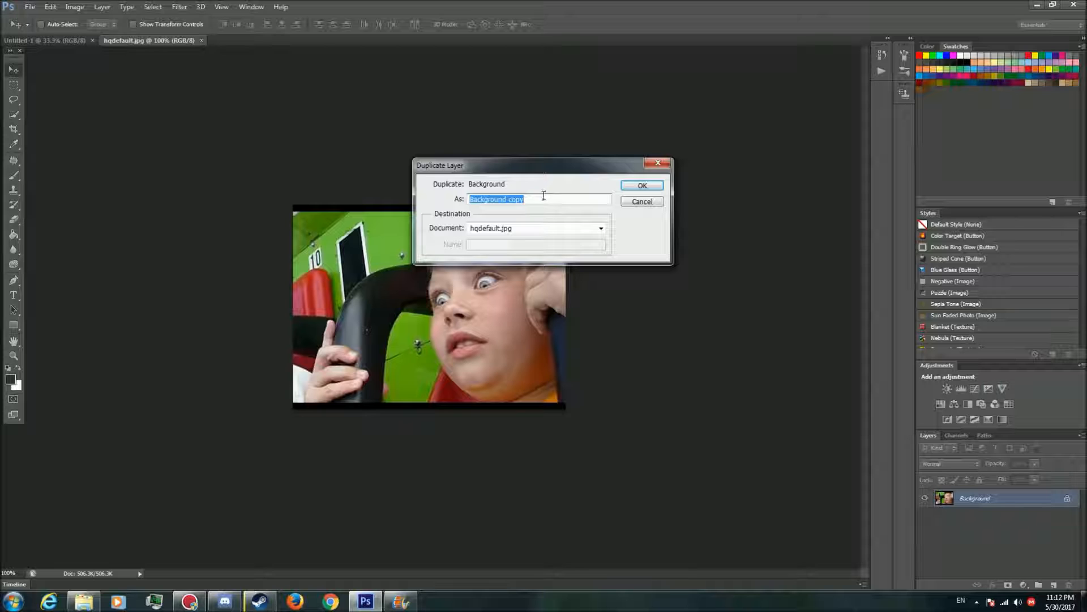
{"action": "key", "text": "BackSpace"}
{"action": "type", "text": "Top layer"}
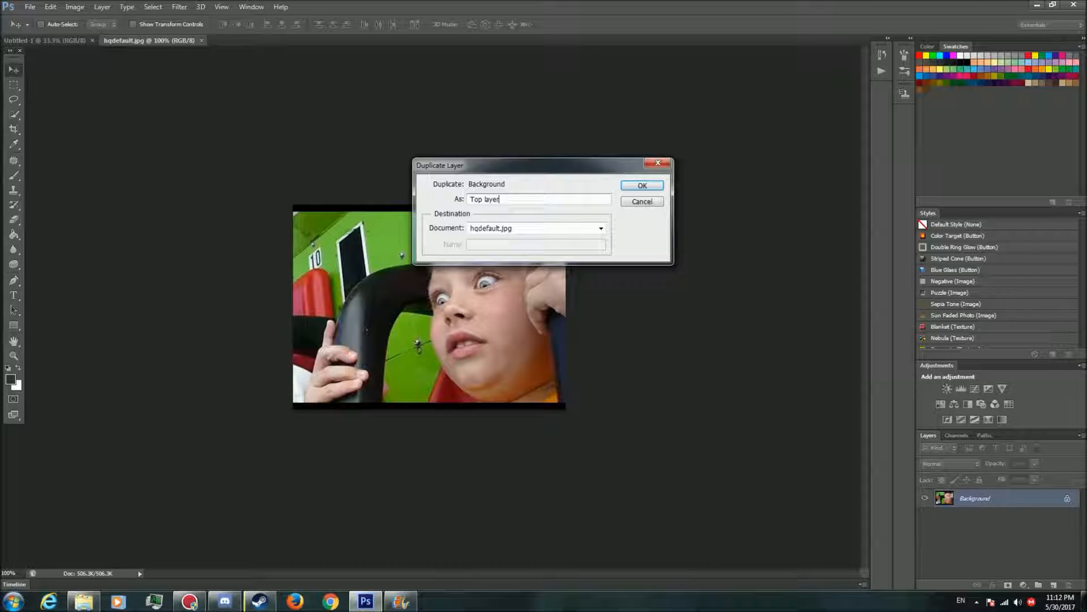
{"action": "key", "text": "Return"}
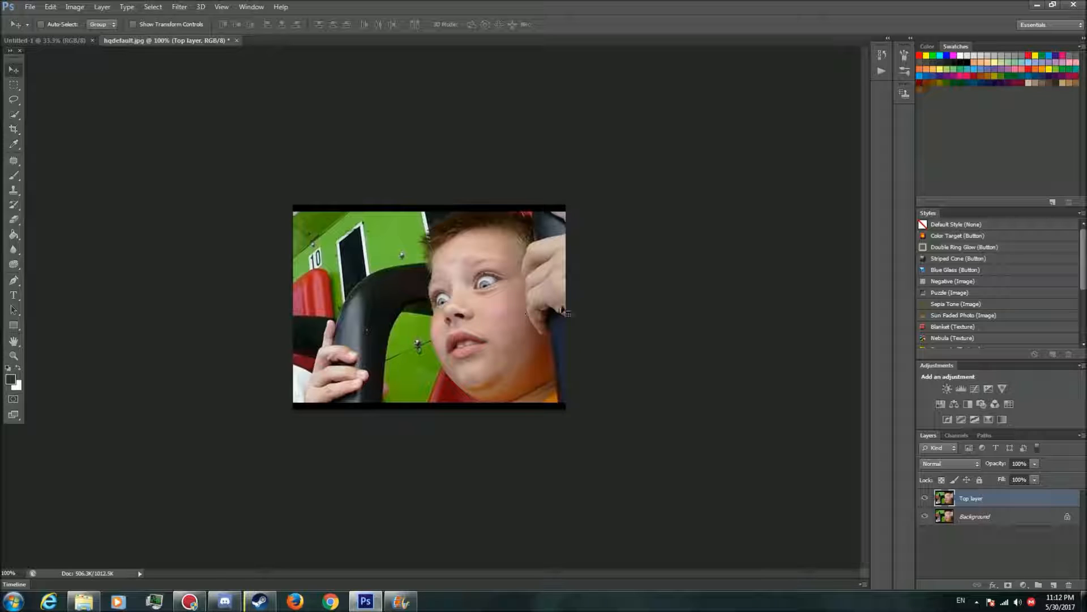
Step: Make Top layer the active layer and hide the original Background layer
{"action": "left_click", "coordinate": [971, 516]}
{"action": "left_click", "coordinate": [970, 498]}
{"action": "left_click", "coordinate": [924, 516]}
Step: Draw a paragraph text box with the Type tool across most of the photo
{"action": "left_click", "coordinate": [14, 279]}
{"action": "left_click", "coordinate": [14, 296]}
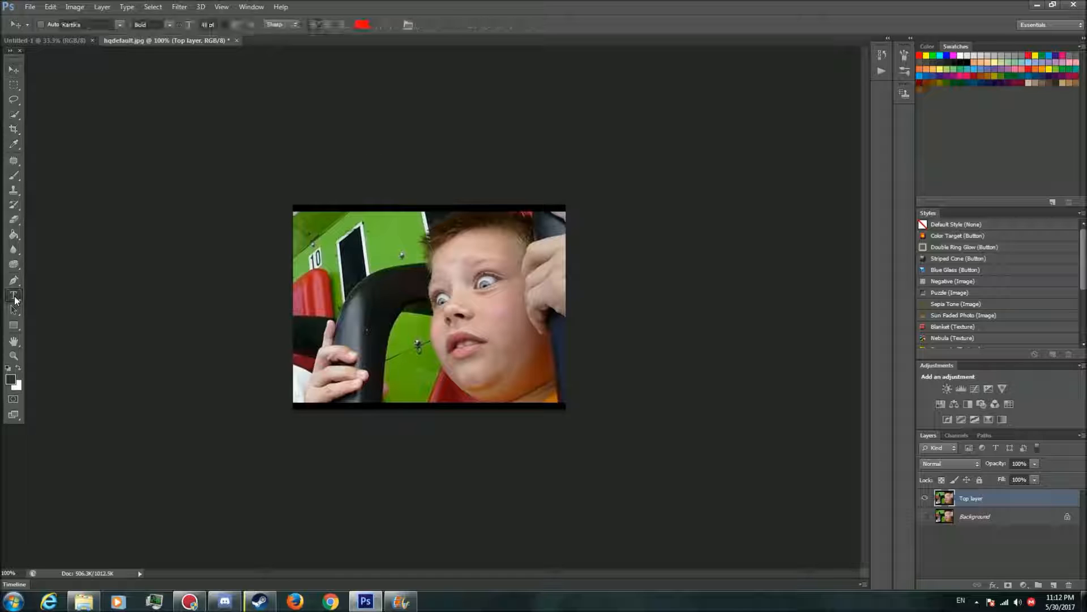
{"action": "left_click_drag", "start_coordinate": [309, 227], "coordinate": [519, 379]}
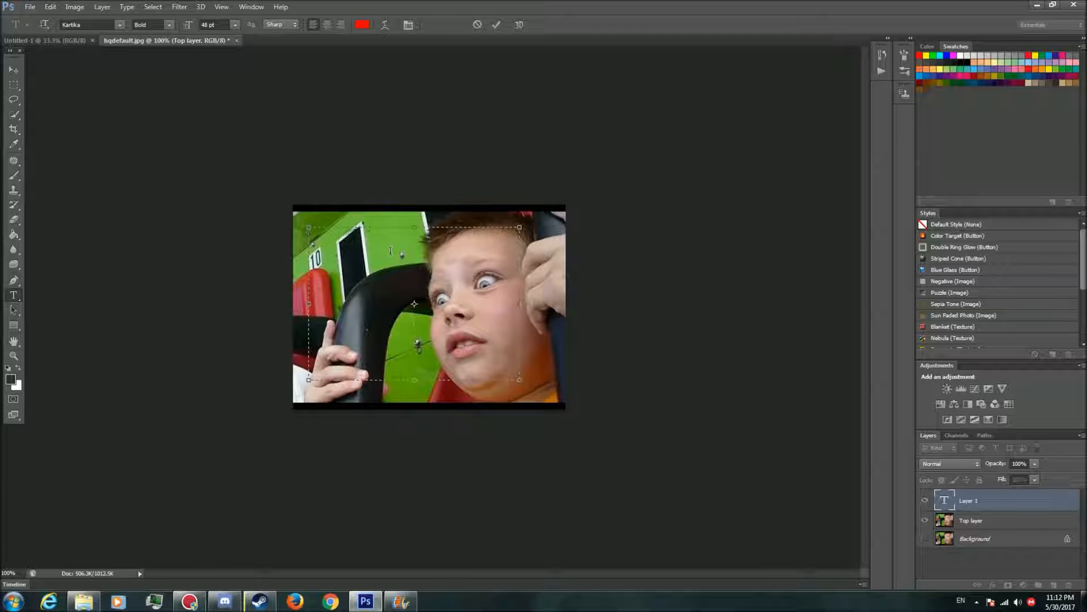
{"action": "type", "text": "www"}
{"action": "key", "text": "BackSpace"}
{"action": "key", "text": "BackSpace"}
{"action": "key", "text": "BackSpace"}
{"action": "type", "text": "W"}
{"action": "key", "text": "BackSpace"}
{"action": "type", "text": "W"}
{"action": "key", "text": "BackSpace"}
{"action": "type", "text": "W"}
{"action": "key", "text": "BackSpace"}
{"action": "type", "text": "W"}
{"action": "key", "text": "BackSpace"}
Step: Try a font size of 12 pt for the text and switch back to 48 pt
{"action": "left_click", "coordinate": [234, 25]}
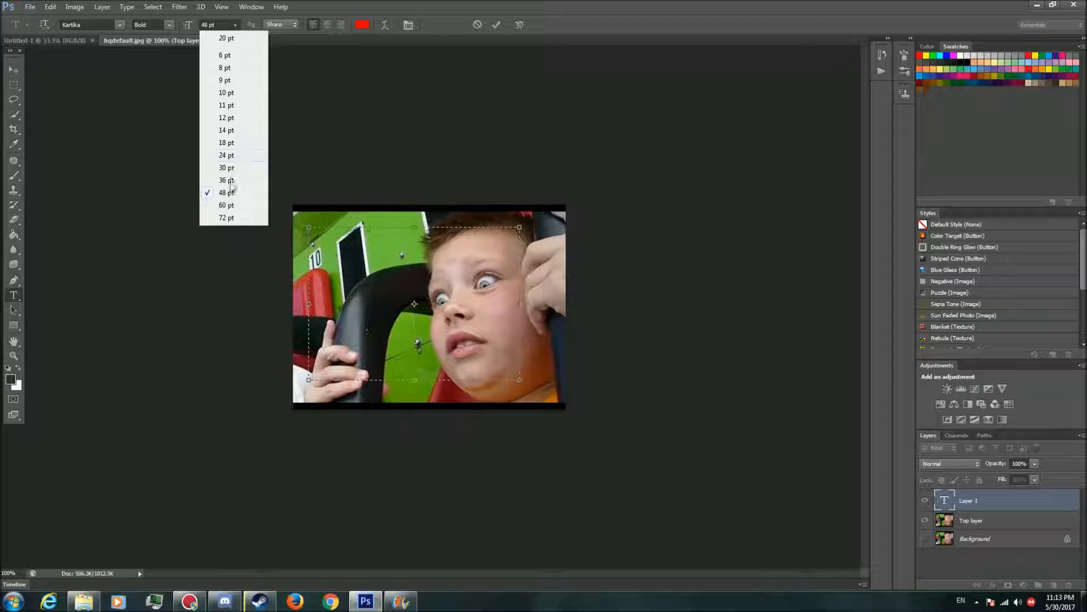
{"action": "left_click", "coordinate": [227, 117]}
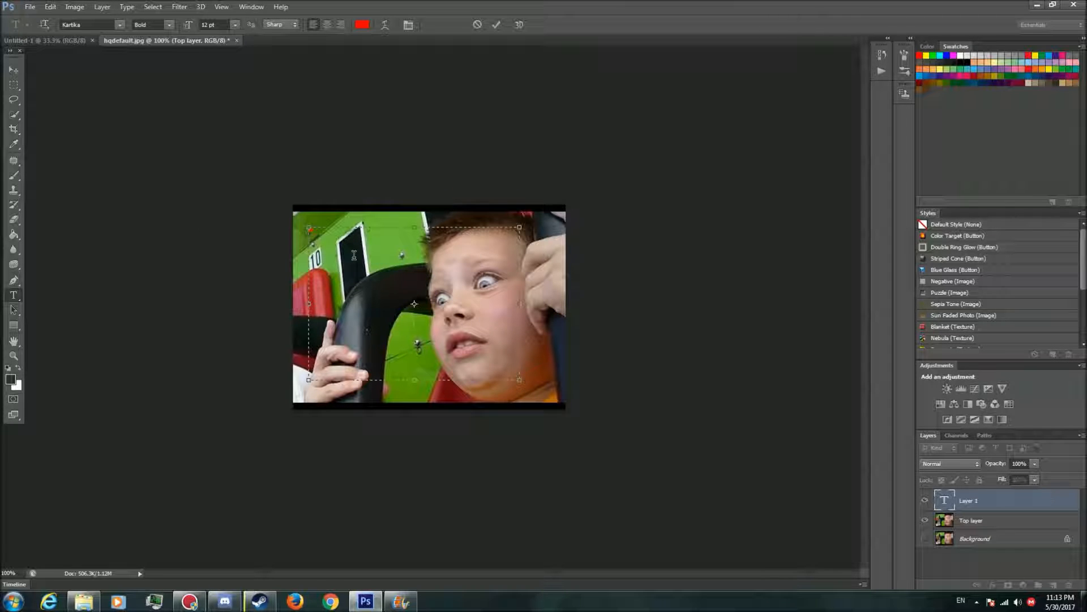
{"action": "left_click", "coordinate": [235, 25]}
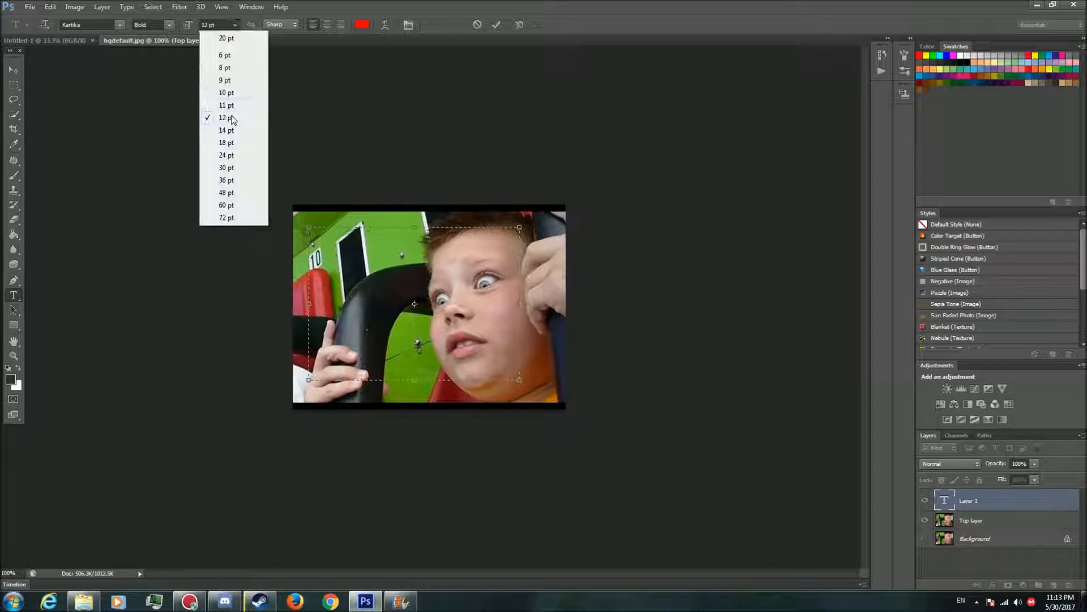
{"action": "left_click", "coordinate": [230, 192]}
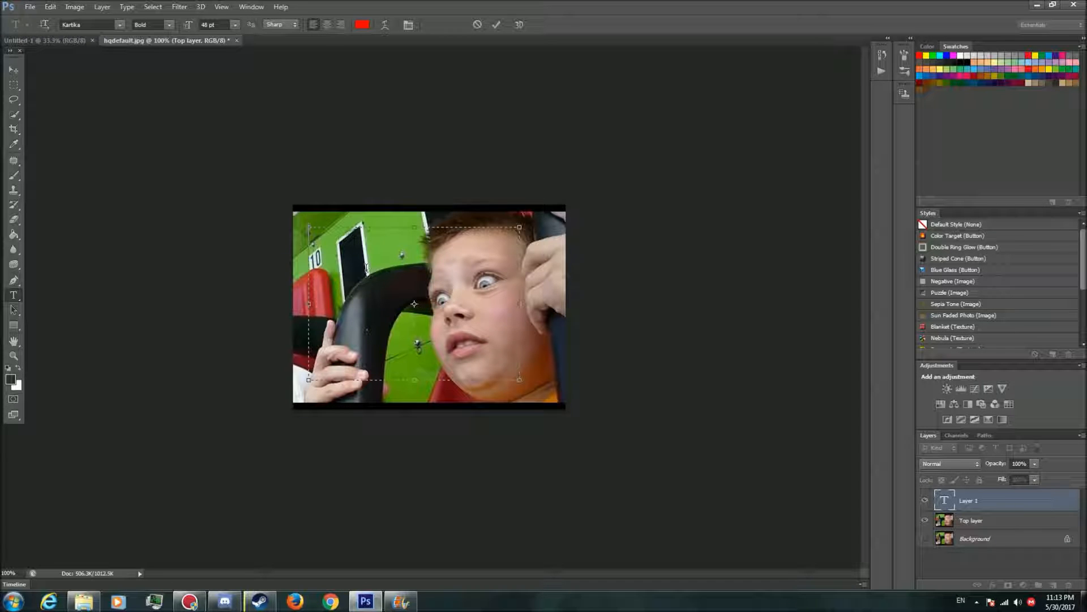
Step: Enter the caption "Suicidal tendicies are nothing to joke about" in the text box
{"action": "type", "text": "Sui"}
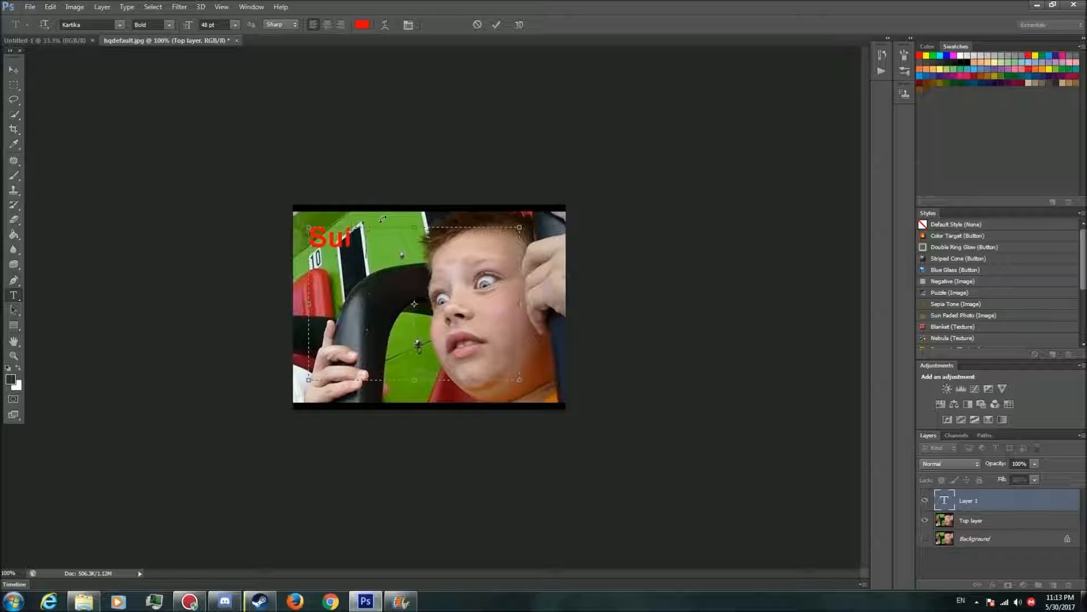
{"action": "type", "text": "cadal"}
{"action": "key", "text": "BackSpace"}
{"action": "key", "text": "BackSpace"}
{"action": "key", "text": "BackSpace"}
{"action": "key", "text": "BackSpace"}
{"action": "type", "text": "idal"}
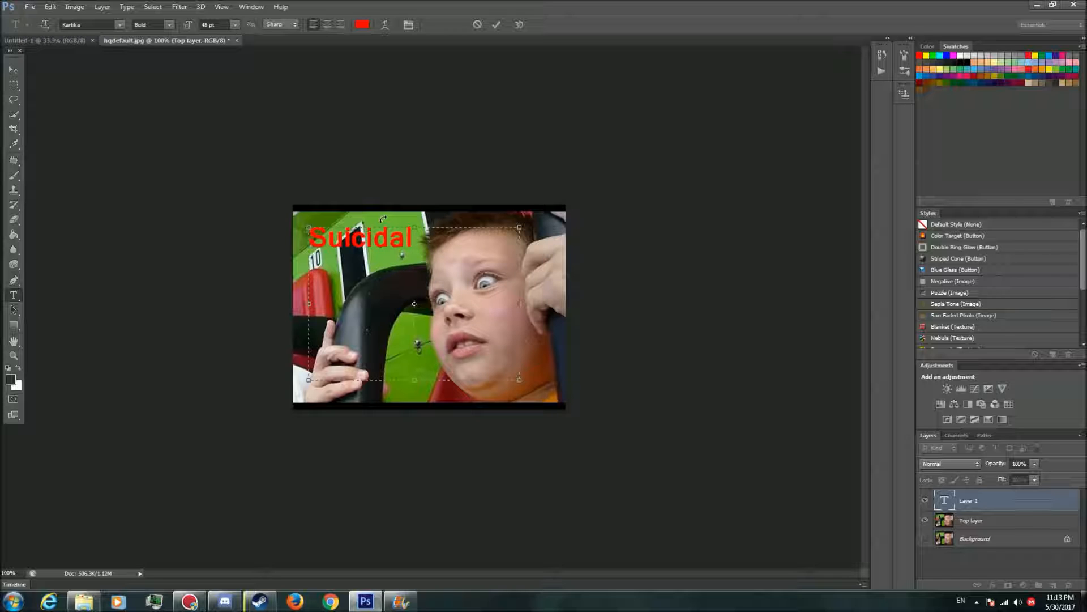
{"action": "type", "text": " tendicies ar"}
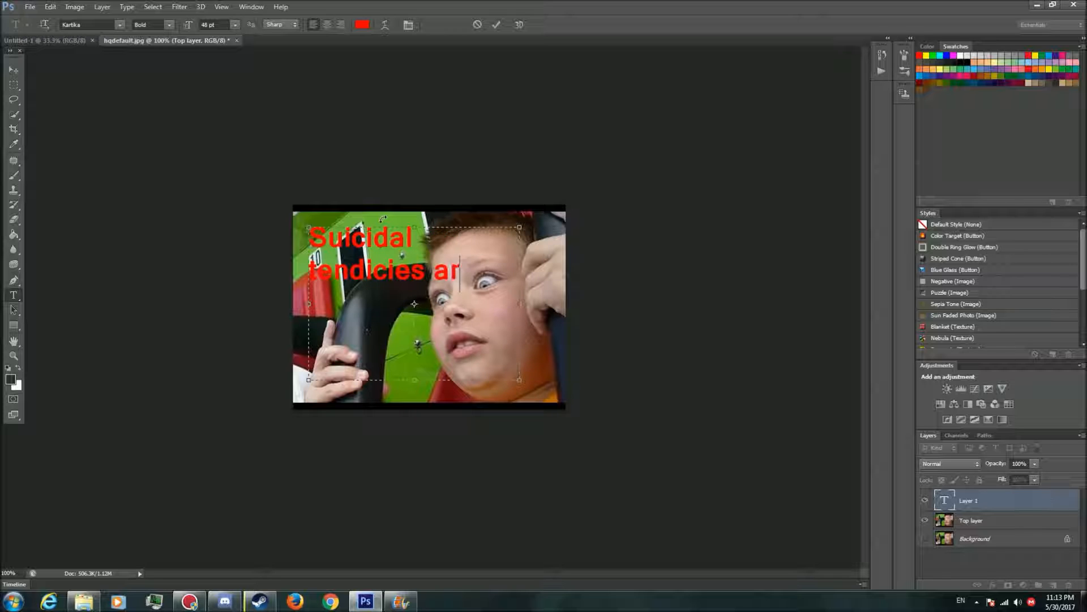
{"action": "type", "text": "e nothin"}
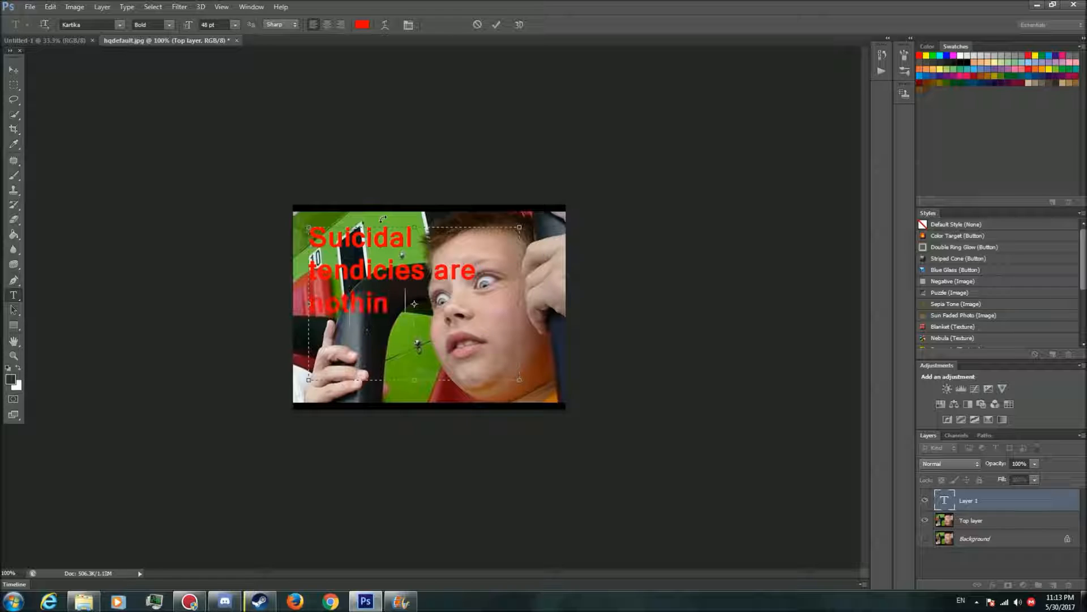
{"action": "type", "text": "g to joke a"}
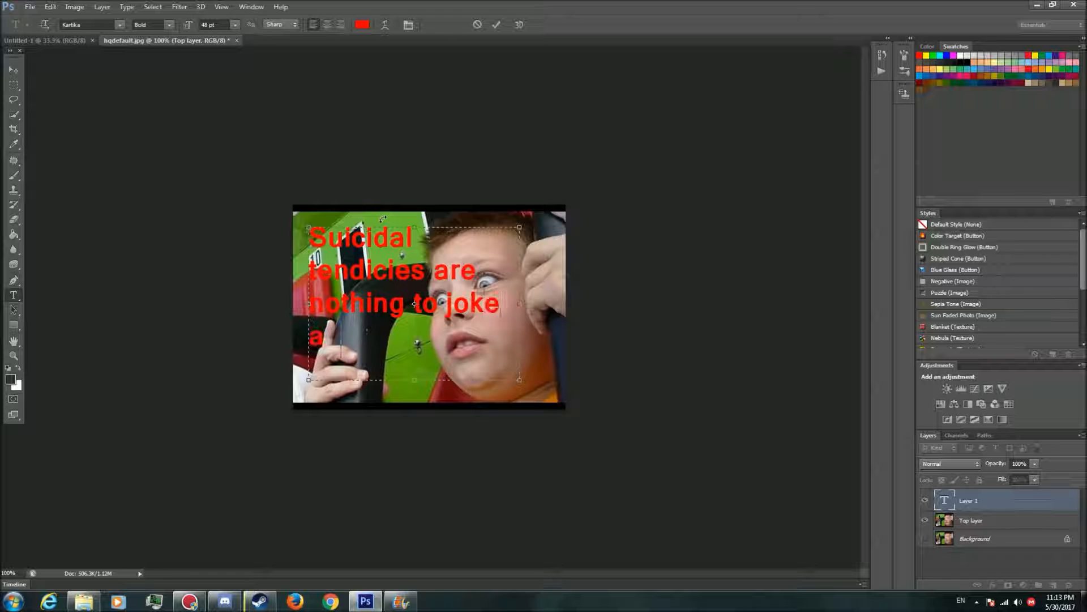
{"action": "type", "text": "bout"}
Step: Move the caption's text box slightly to the right over the photo
{"action": "left_click_drag", "start_coordinate": [389, 335], "coordinate": [255, 206]}
{"action": "left_click", "coordinate": [389, 334]}
{"action": "left_click_drag", "start_coordinate": [551, 378], "coordinate": [586, 381]}
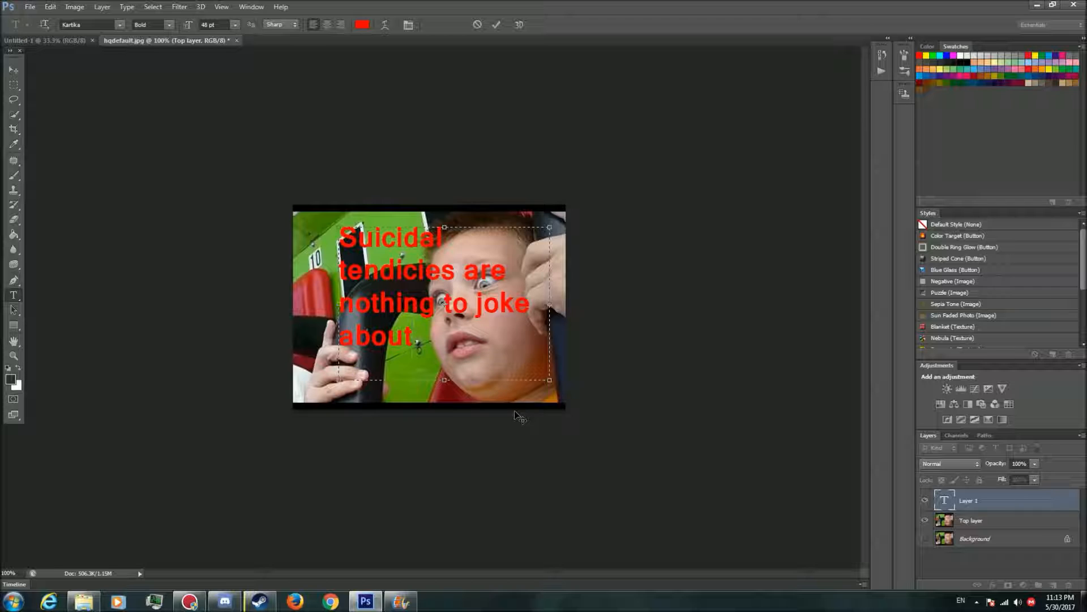
{"action": "key", "text": "ctrl+a"}
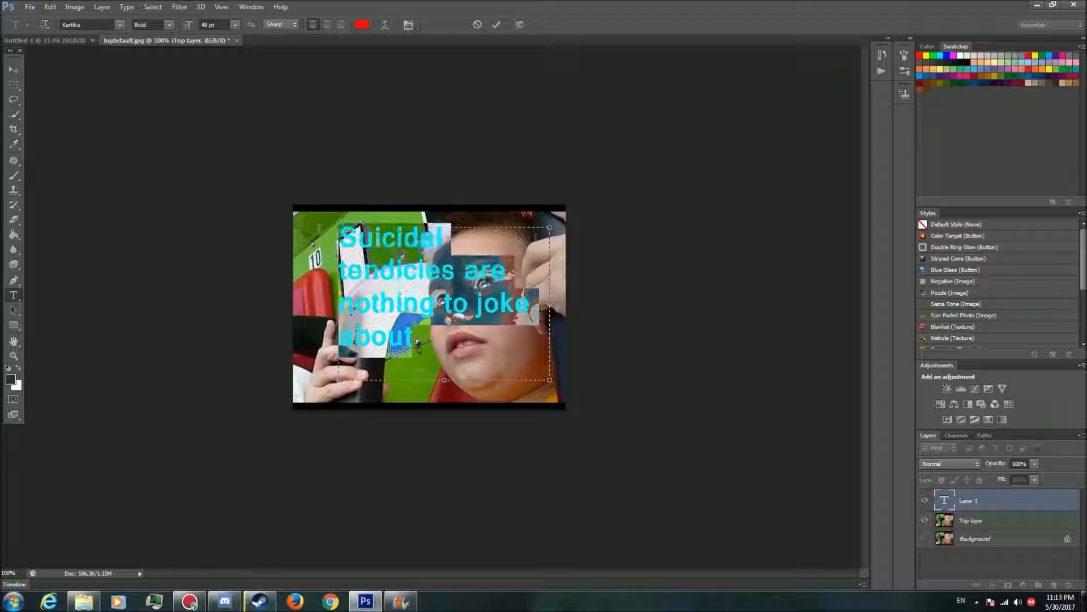
{"action": "left_click", "coordinate": [476, 241]}
{"action": "left_click_drag", "start_coordinate": [445, 361], "coordinate": [313, 244]}
{"action": "left_click", "coordinate": [458, 339]}
{"action": "left_click_drag", "start_coordinate": [454, 341], "coordinate": [339, 229]}
{"action": "left_click", "coordinate": [419, 340]}
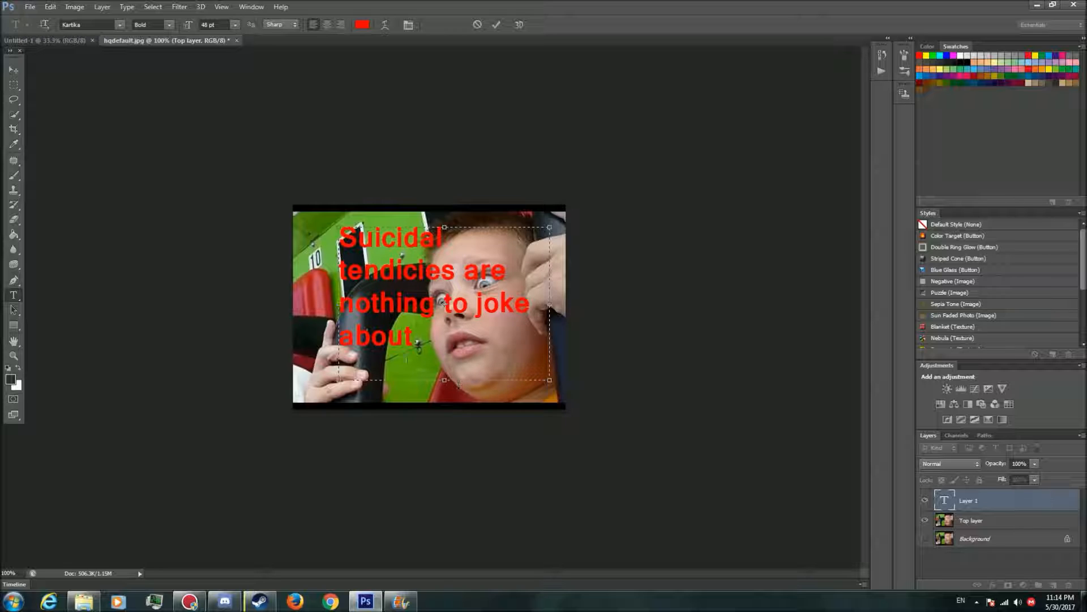
{"action": "left_click_drag", "start_coordinate": [448, 341], "coordinate": [340, 230]}
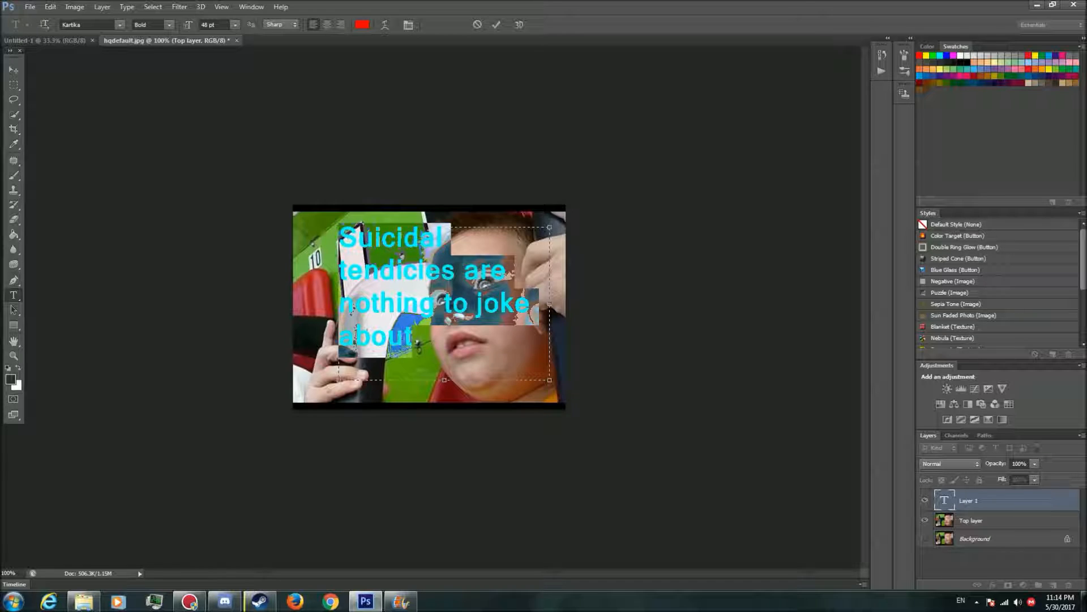
{"action": "left_click", "coordinate": [422, 355]}
{"action": "key", "text": "ctrl+a"}
{"action": "left_click", "coordinate": [431, 338]}
{"action": "key", "text": "ctrl+a"}
{"action": "left_click", "coordinate": [412, 338]}
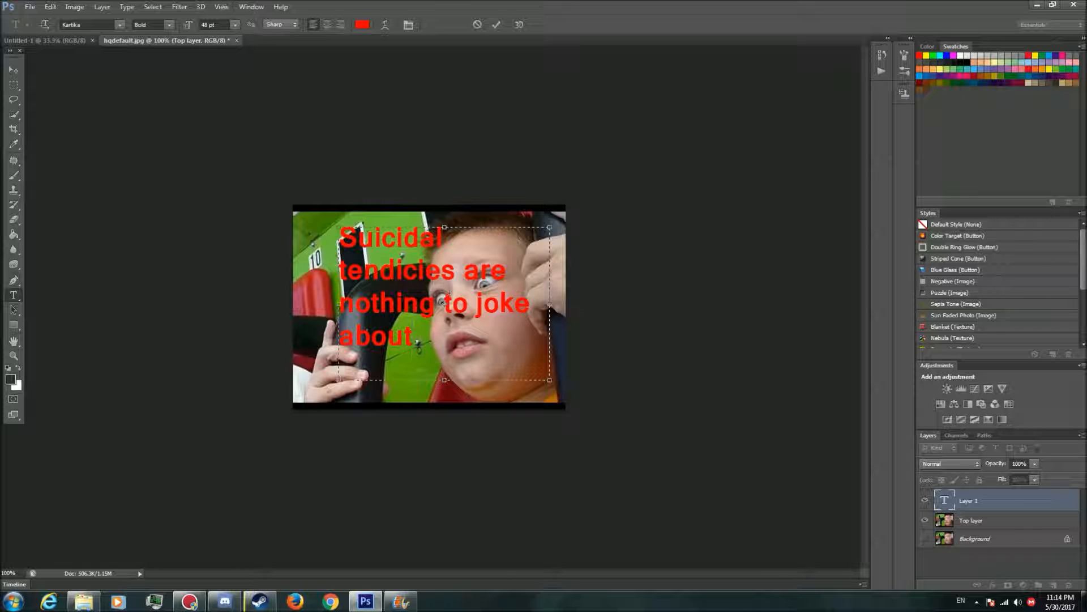
{"action": "key", "text": "ctrl+a"}
{"action": "left_click", "coordinate": [460, 366]}
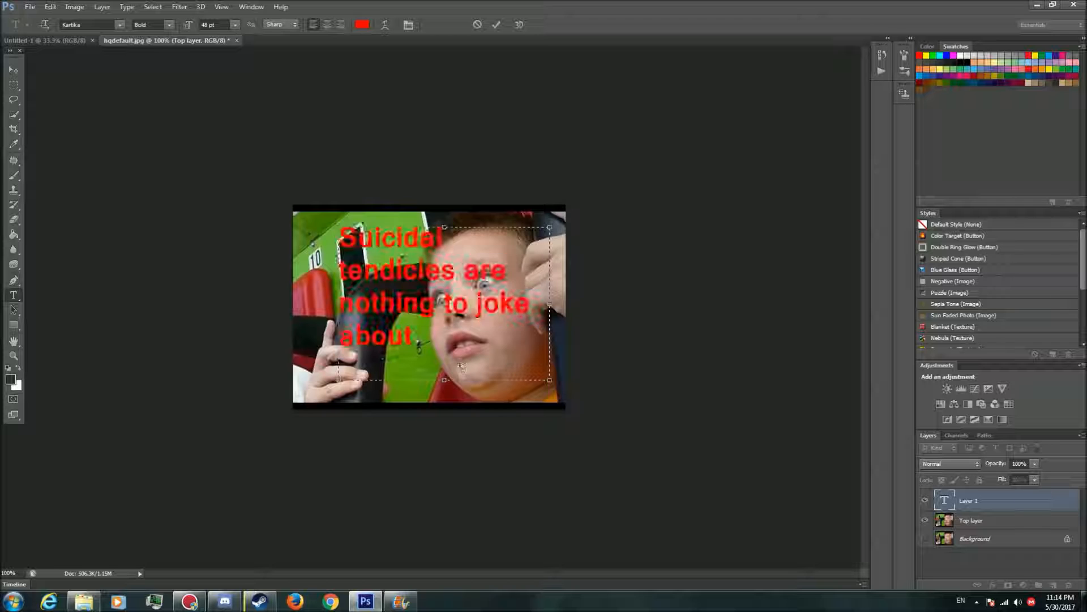
Step: Select the entire caption and open its text color for editing, moving the color picker away from the text
{"action": "key", "text": "ctrl+a"}
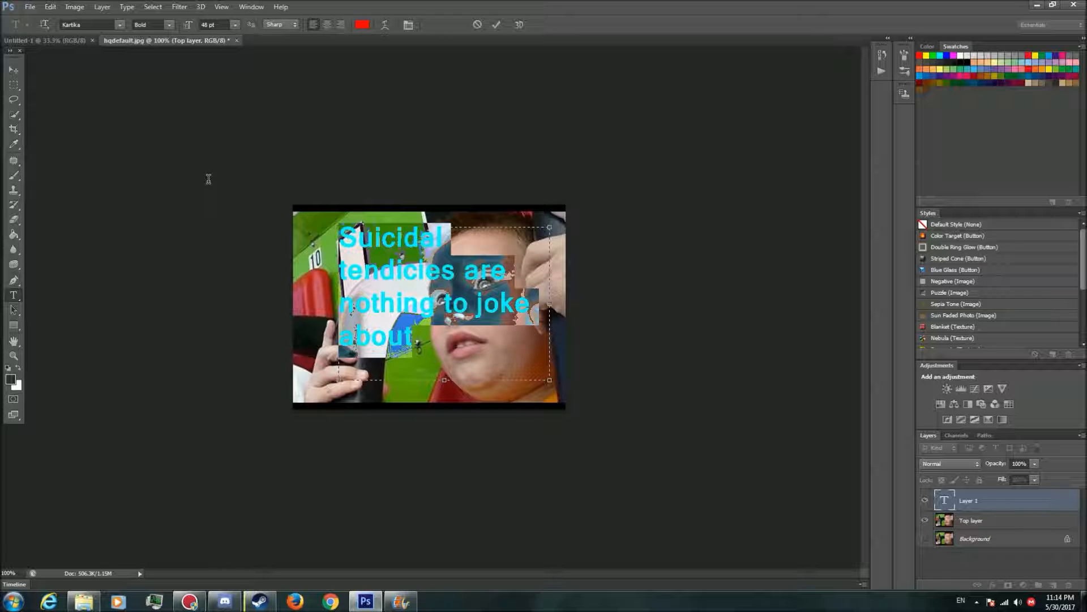
{"action": "left_click", "coordinate": [361, 25]}
{"action": "left_click_drag", "start_coordinate": [341, 316], "coordinate": [705, 186]}
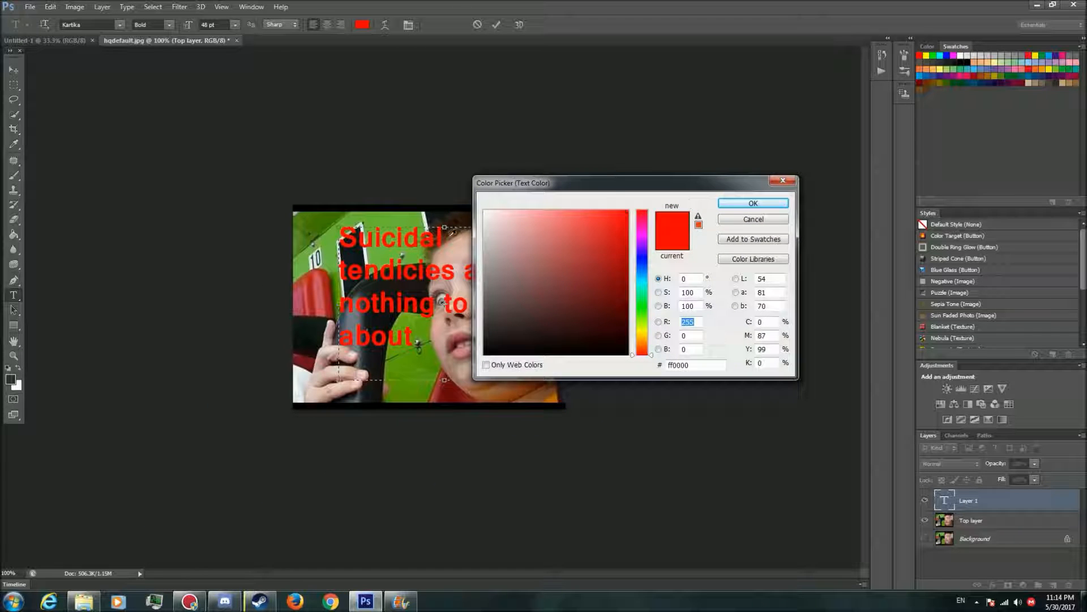
{"action": "left_click_drag", "start_coordinate": [596, 182], "coordinate": [631, 102]}
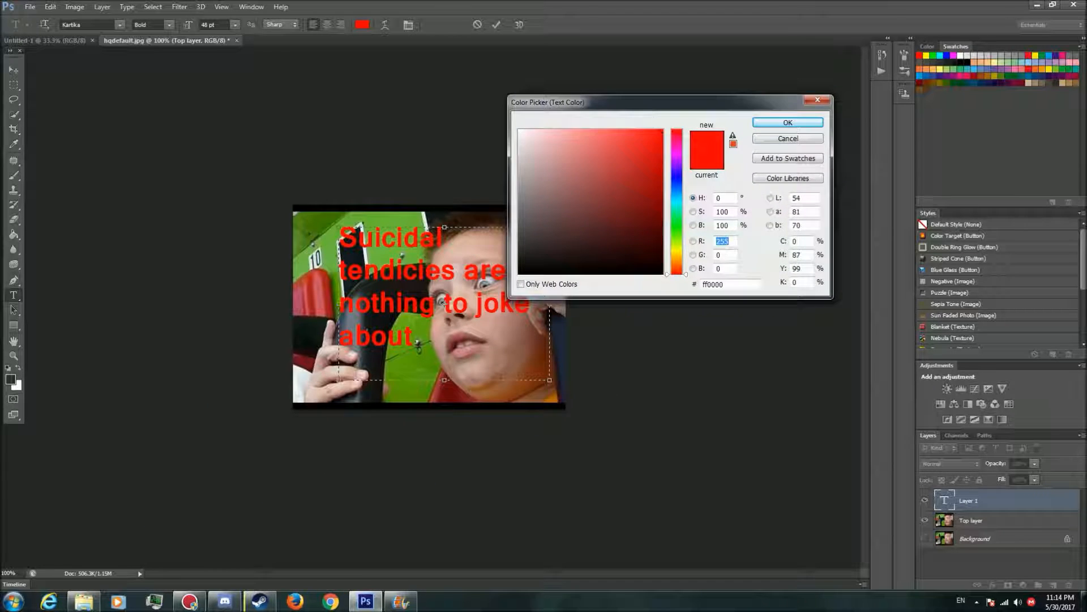
Step: Try the caption in magenta (fe00e9), light blue (8488d5) and olive (979c09)
{"action": "left_click", "coordinate": [680, 152]}
{"action": "left_click_drag", "start_coordinate": [651, 150], "coordinate": [664, 130]}
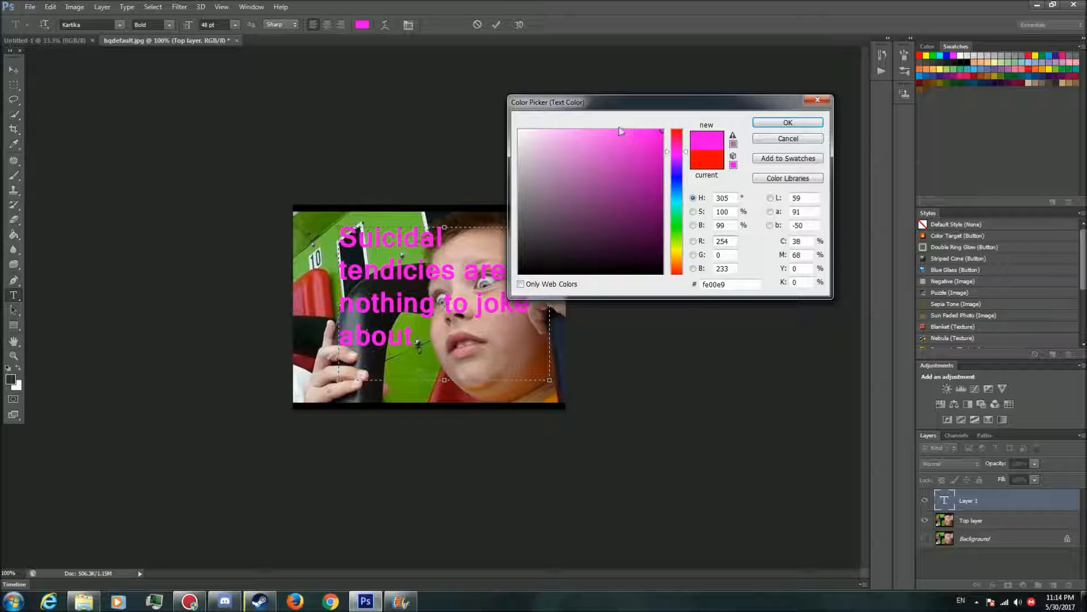
{"action": "left_click_drag", "start_coordinate": [613, 102], "coordinate": [642, 85]}
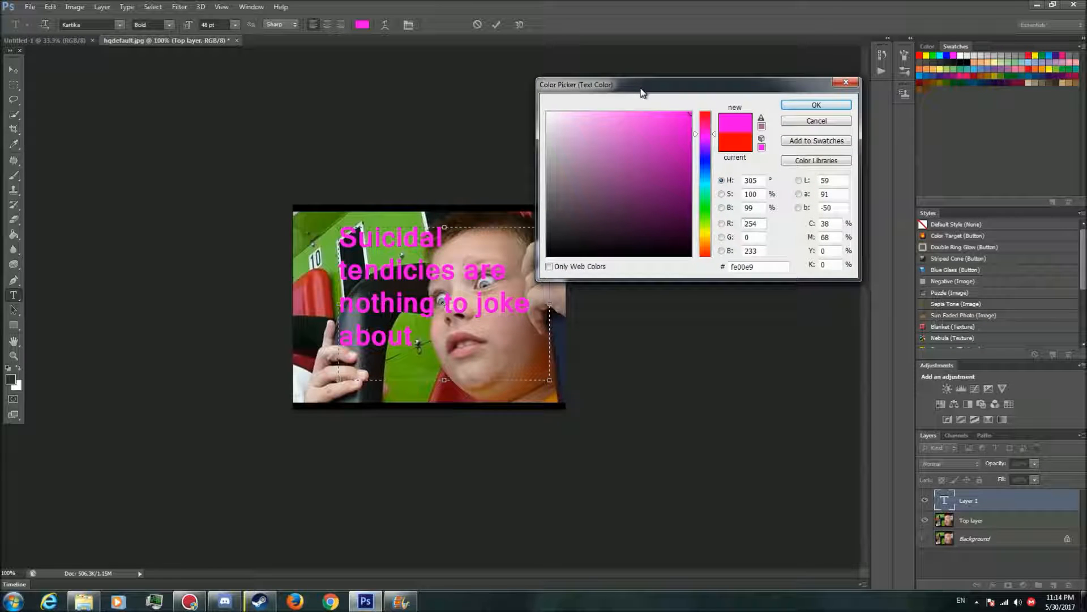
{"action": "left_click_drag", "start_coordinate": [705, 152], "coordinate": [705, 162]}
{"action": "left_click", "coordinate": [667, 127]}
{"action": "mouse_move", "coordinate": [667, 127]}
{"action": "left_mouse_down"}
{"action": "mouse_move", "coordinate": [687, 115]}
{"action": "mouse_move", "coordinate": [646, 122]}
{"action": "mouse_move", "coordinate": [621, 151]}
{"action": "mouse_move", "coordinate": [626, 170]}
{"action": "mouse_move", "coordinate": [601, 134]}
{"action": "left_mouse_up"}
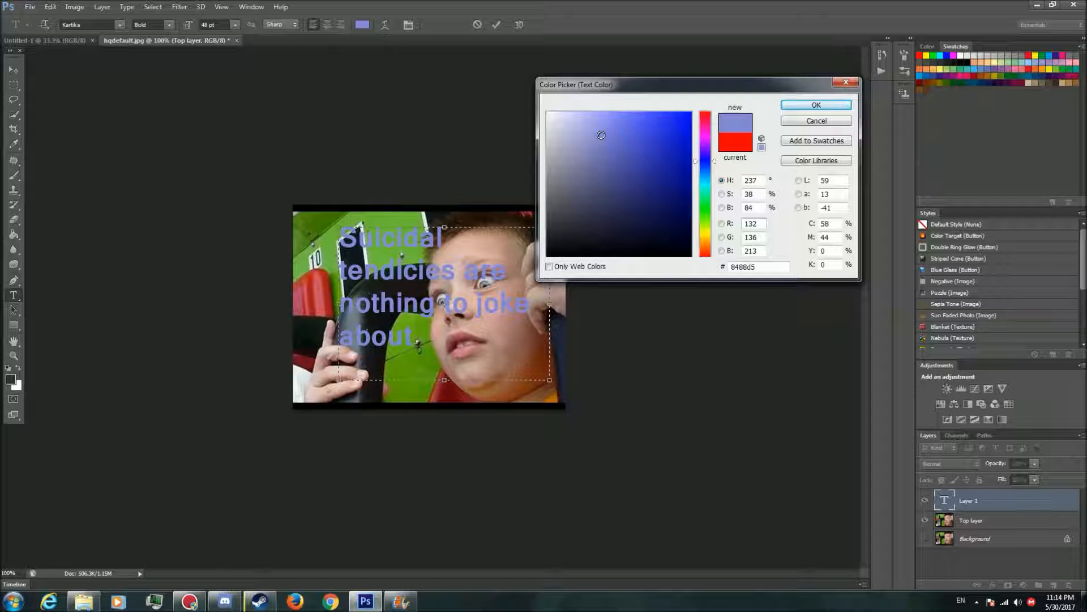
{"action": "left_click_drag", "start_coordinate": [715, 209], "coordinate": [708, 228]}
{"action": "left_click_drag", "start_coordinate": [707, 227], "coordinate": [707, 231]}
{"action": "mouse_move", "coordinate": [690, 124]}
{"action": "left_mouse_down"}
{"action": "mouse_move", "coordinate": [703, 103]}
{"action": "mouse_move", "coordinate": [683, 168]}
{"action": "left_mouse_up"}
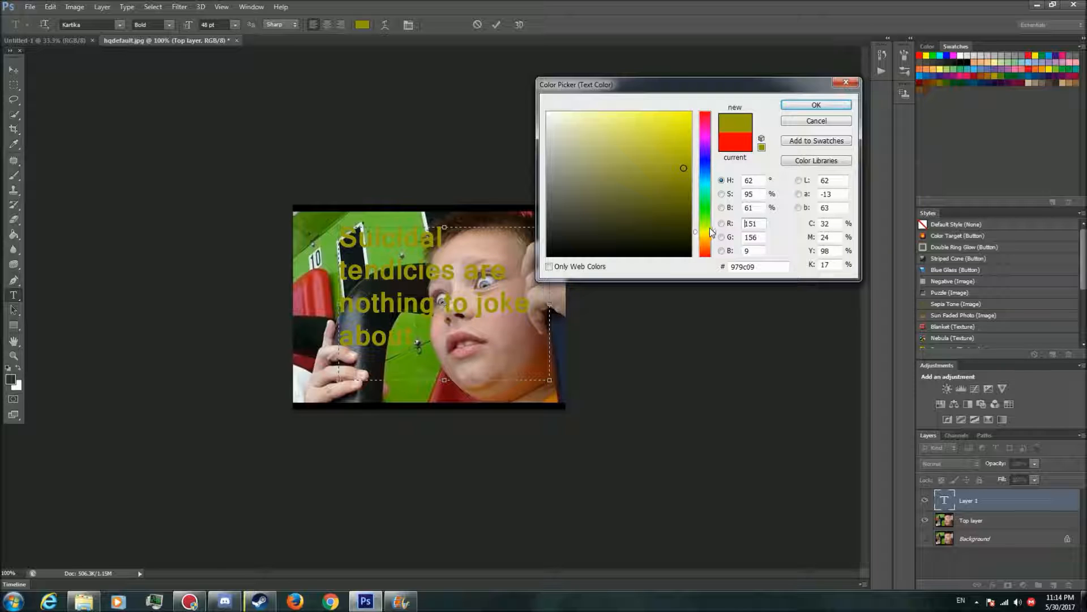
Step: Try the caption in orange (cd7a3b), and apply olive (8b8d0c) as its text color
{"action": "left_click", "coordinate": [708, 245]}
{"action": "left_click", "coordinate": [647, 148]}
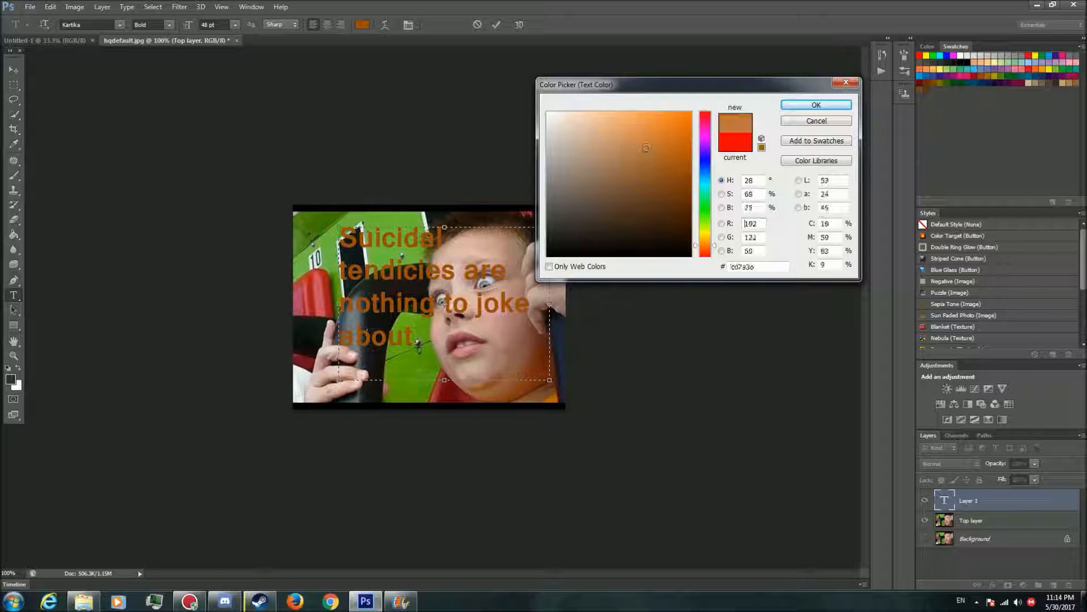
{"action": "left_click_drag", "start_coordinate": [707, 209], "coordinate": [705, 232]}
{"action": "left_click", "coordinate": [680, 176]}
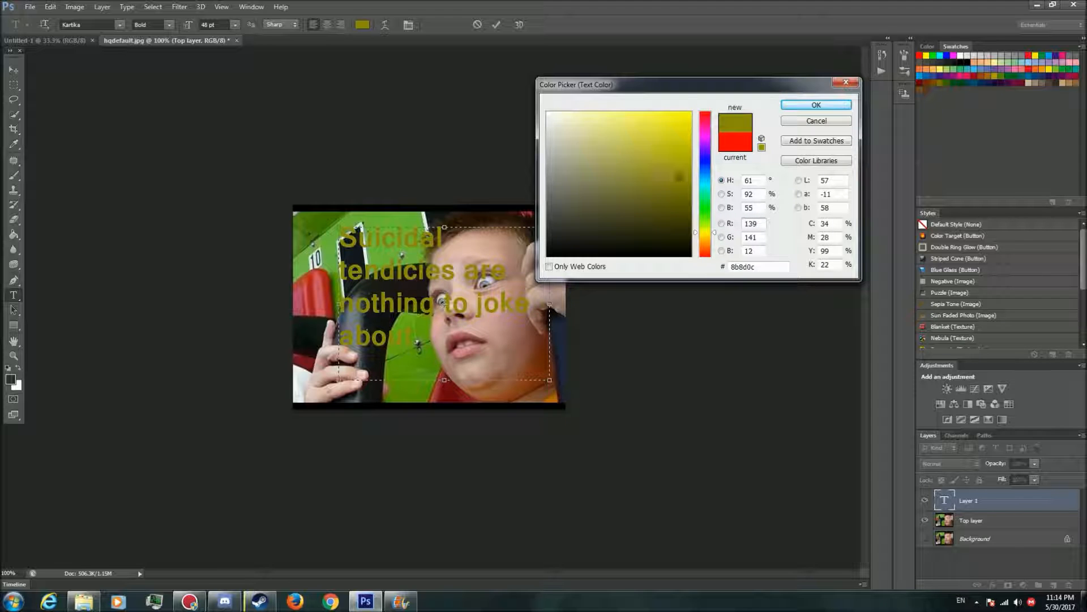
{"action": "left_click_drag", "start_coordinate": [688, 89], "coordinate": [643, 47]}
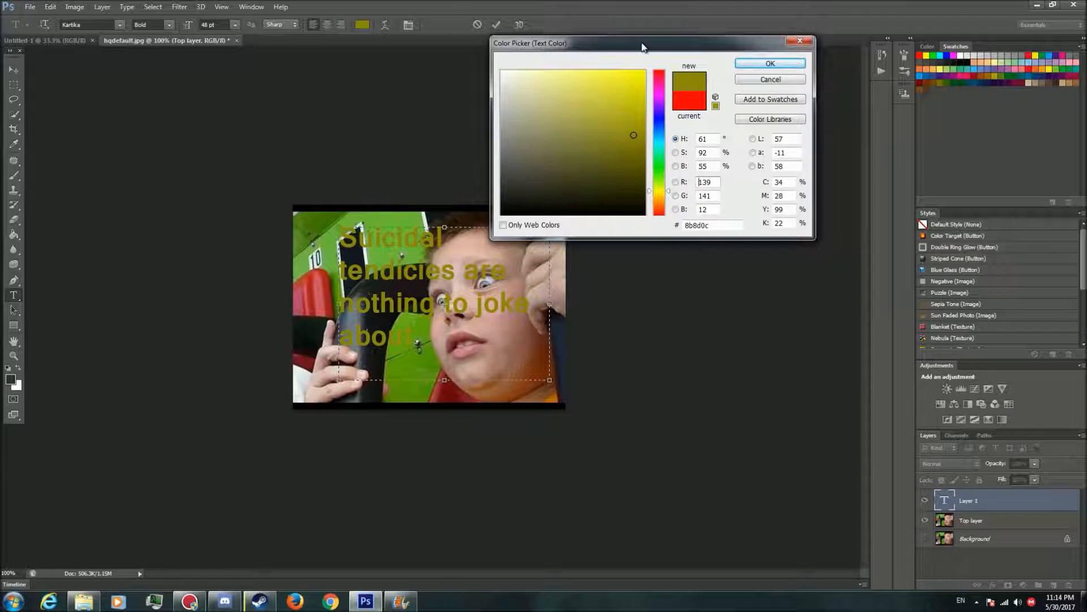
{"action": "left_click", "coordinate": [740, 63]}
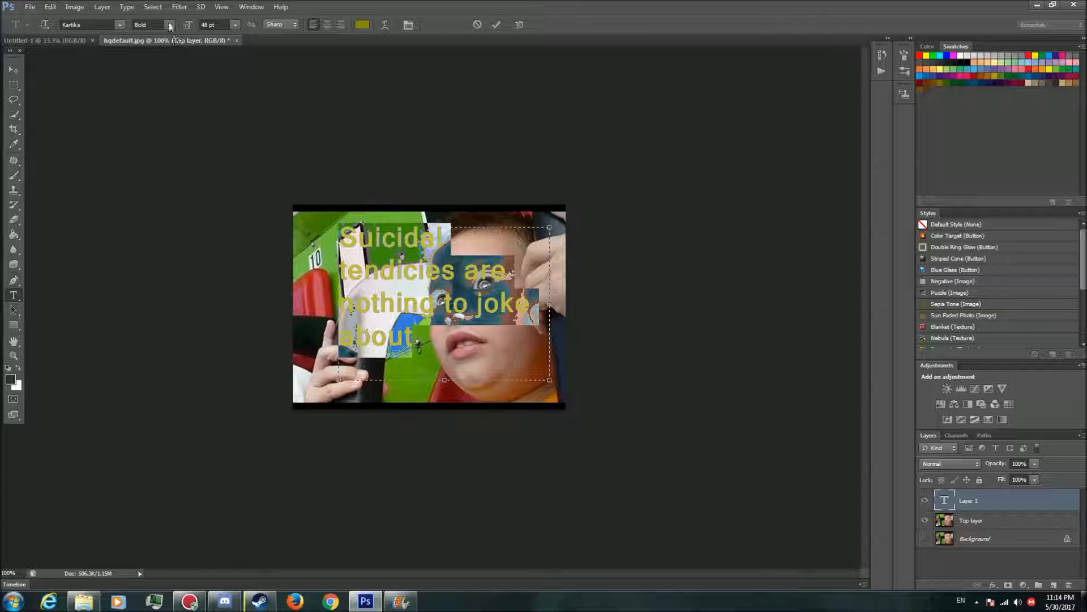
Step: Set the selected caption's anti-aliasing to Crisp and try the Impact font on it
{"action": "left_click", "coordinate": [296, 25]}
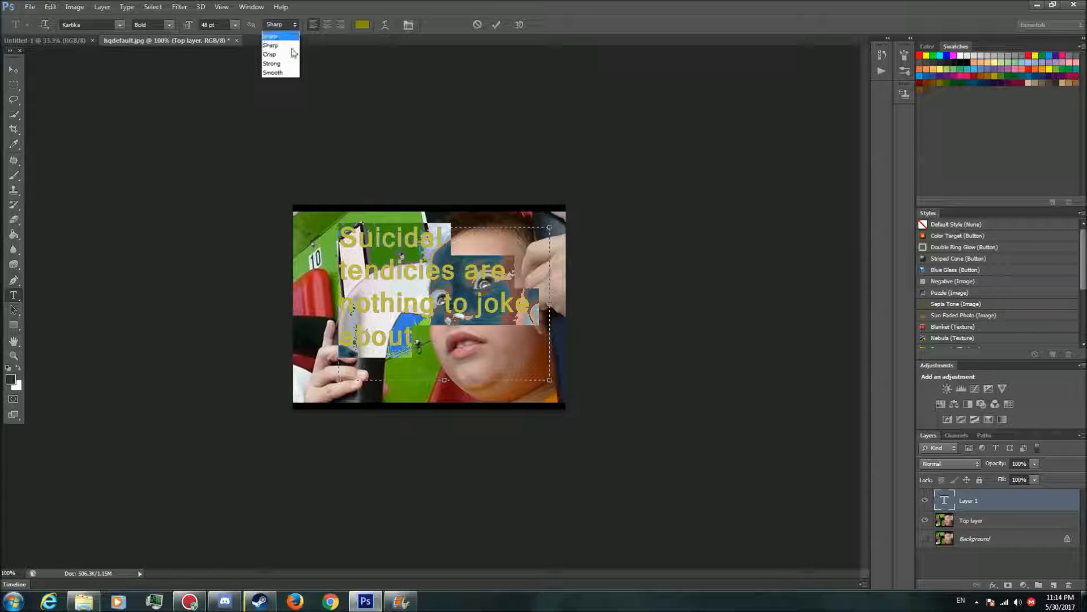
{"action": "left_click", "coordinate": [292, 54]}
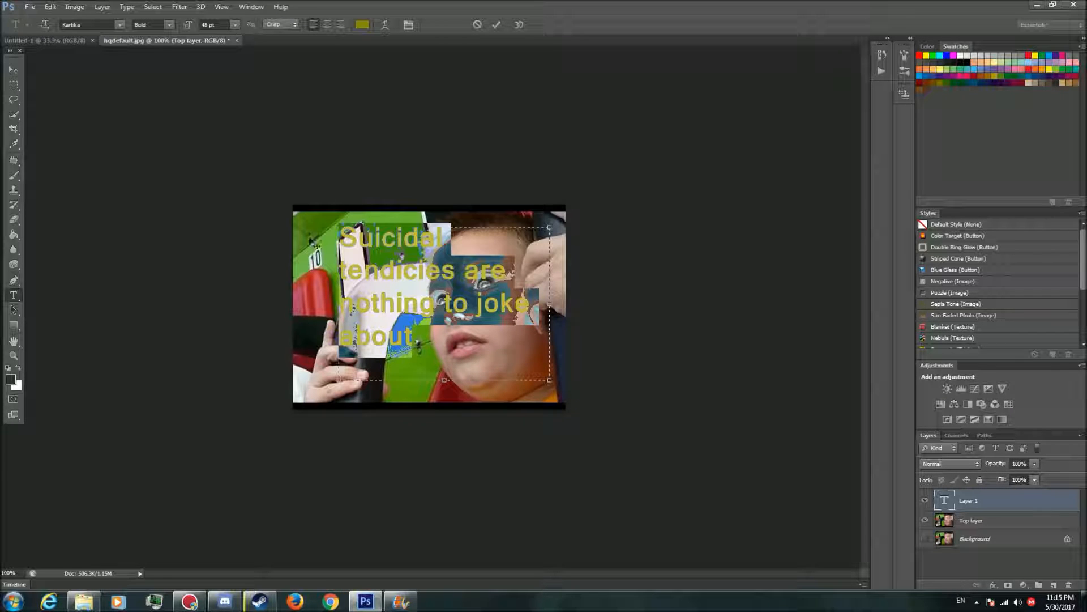
{"action": "left_click", "coordinate": [118, 25]}
{"action": "scroll", "coordinate": [158, 169], "scroll_direction": "up", "scroll_amount": 2}
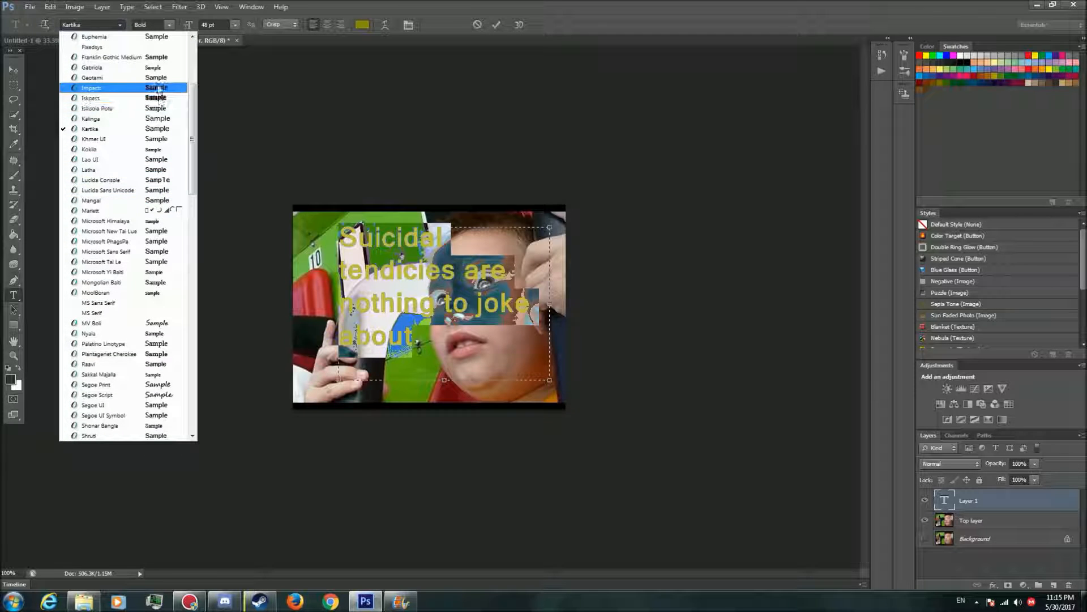
{"action": "left_click", "coordinate": [158, 87]}
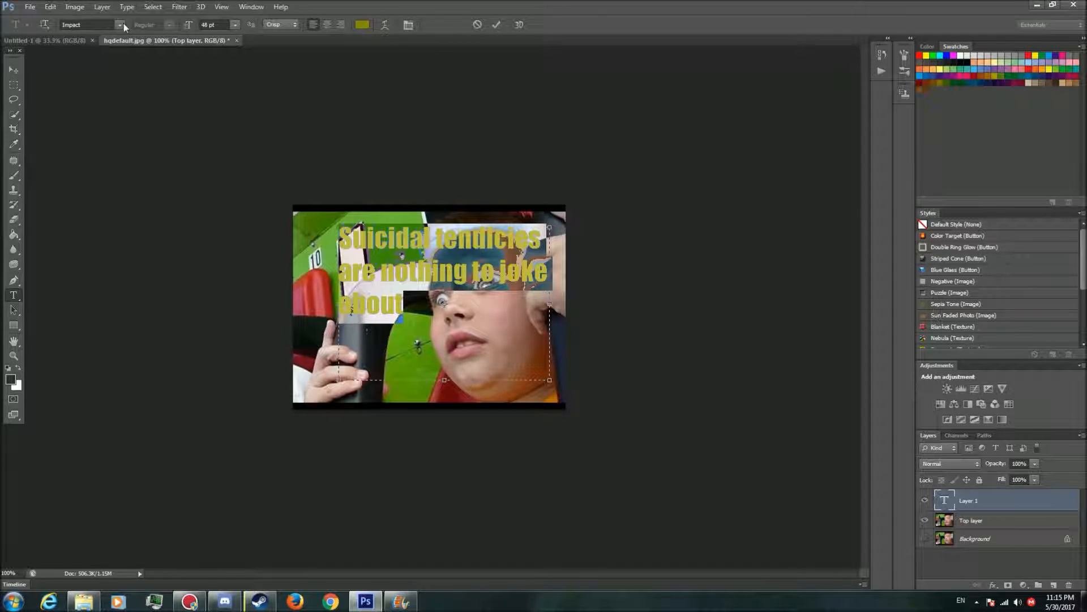
Step: Try the caption in the Kartika Regular, Lucida Console and Plantagenet Cherokee fonts
{"action": "left_click", "coordinate": [124, 24]}
{"action": "left_click", "coordinate": [150, 71]}
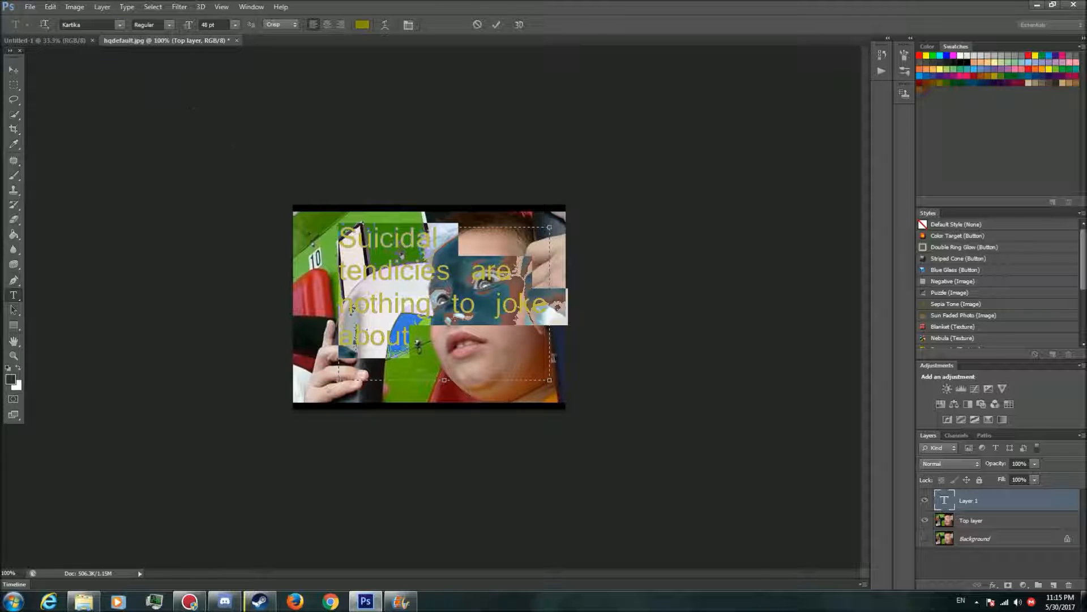
{"action": "left_click", "coordinate": [120, 25]}
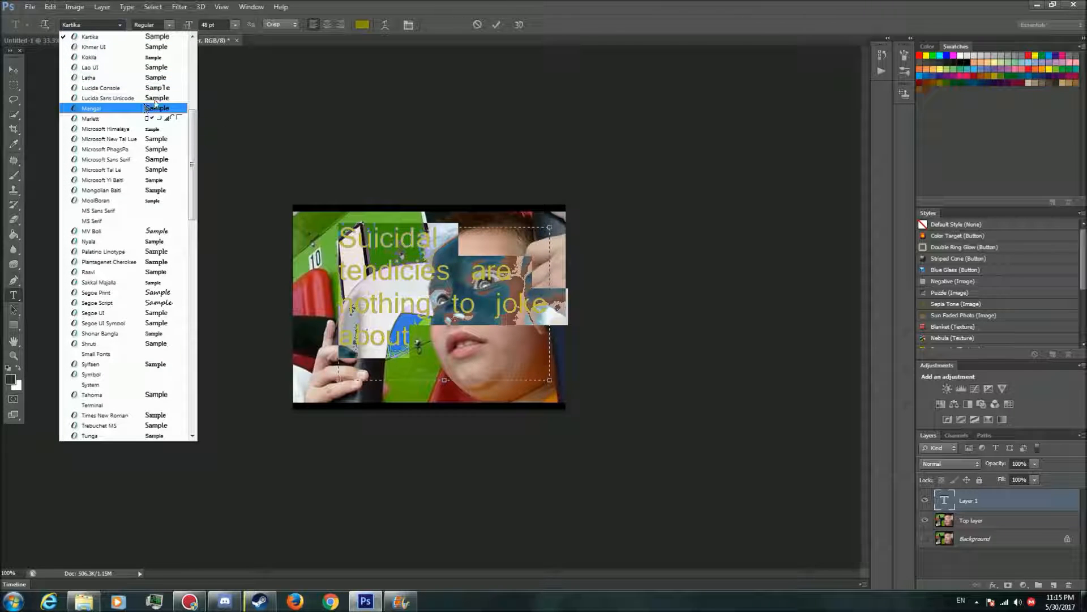
{"action": "left_click", "coordinate": [157, 88]}
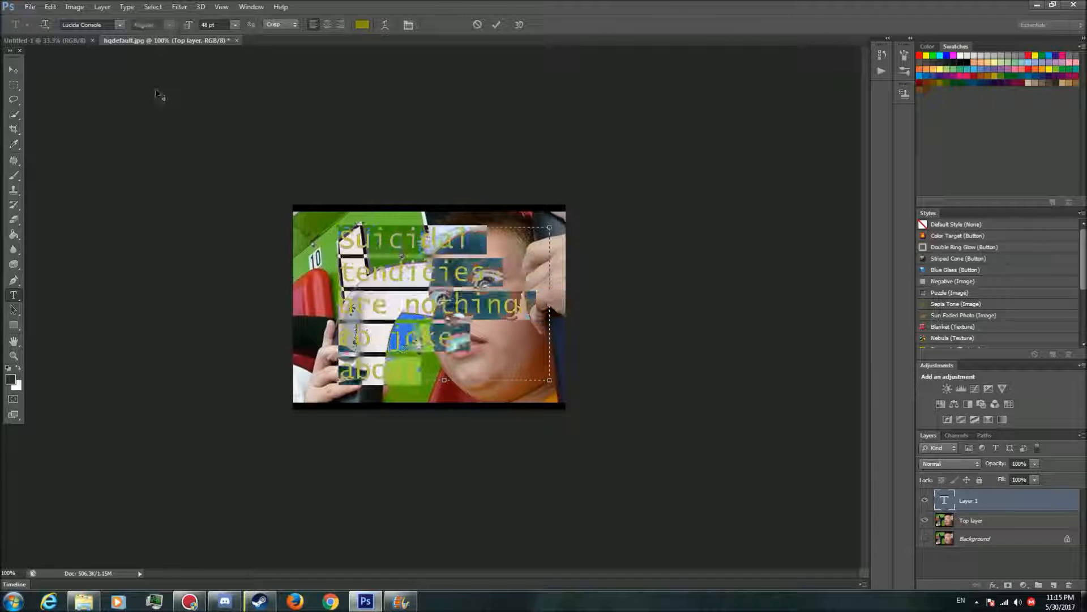
{"action": "left_click", "coordinate": [120, 25]}
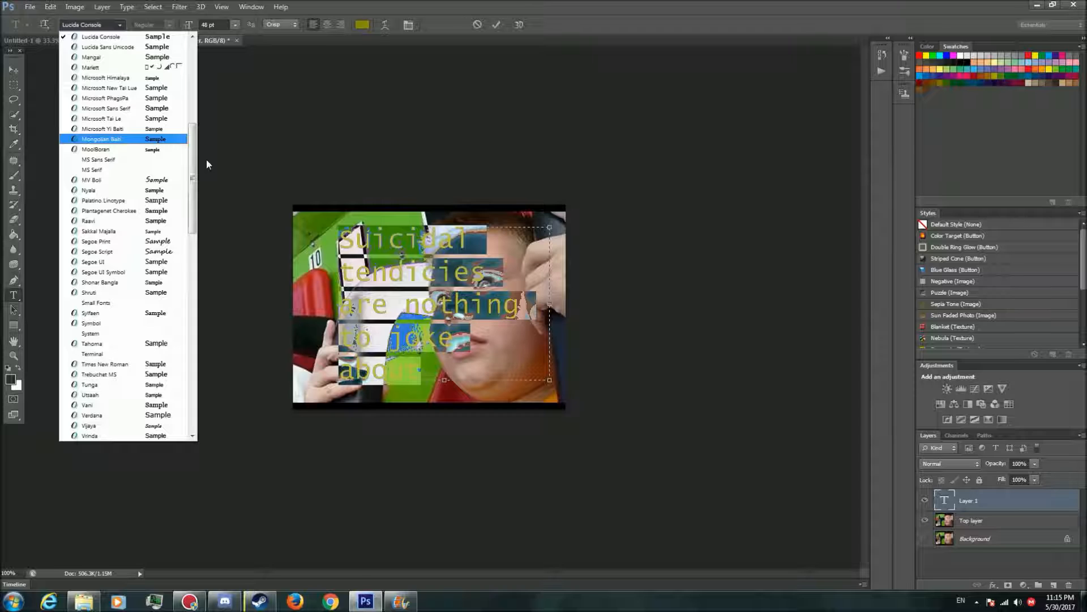
{"action": "left_click", "coordinate": [174, 212]}
Step: Try the caption in the Raavi, Nyala and Segoe UI fonts
{"action": "left_click", "coordinate": [120, 25]}
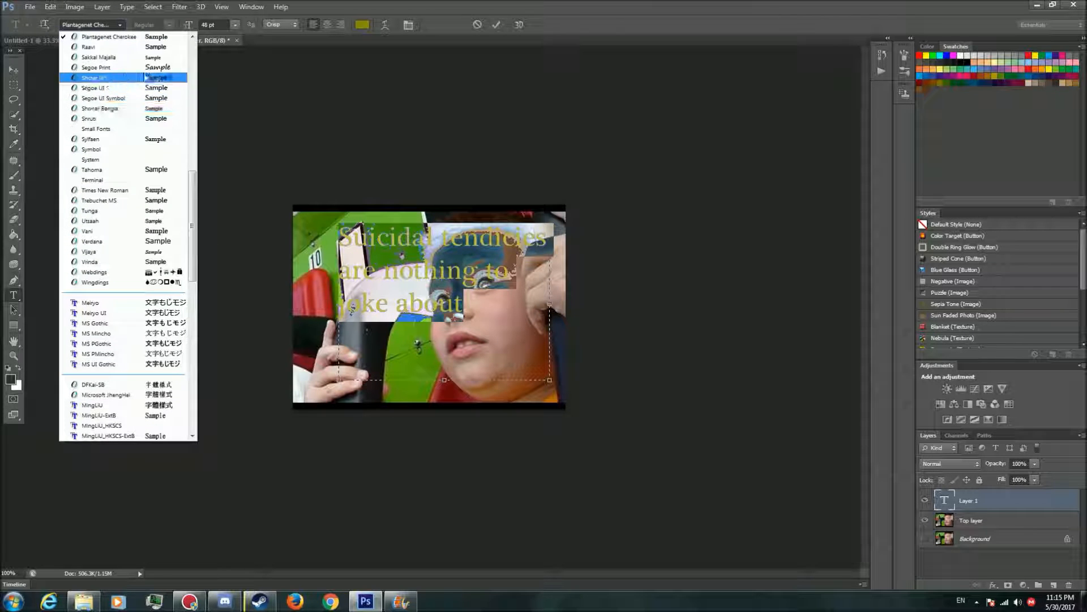
{"action": "left_click", "coordinate": [145, 45]}
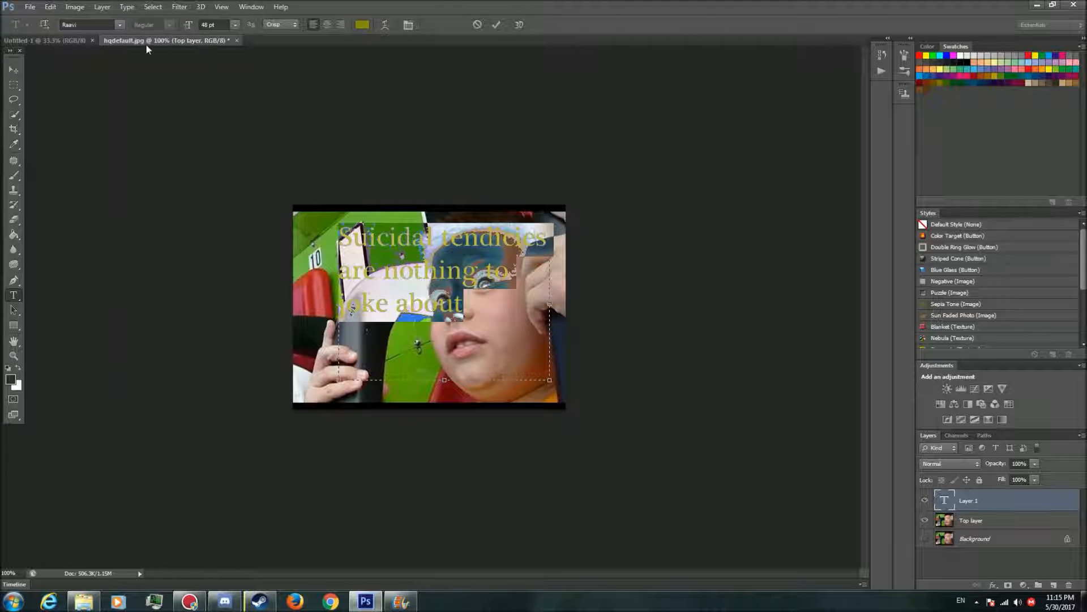
{"action": "left_click", "coordinate": [121, 25]}
{"action": "scroll", "coordinate": [128, 70], "scroll_direction": "up", "scroll_amount": 3}
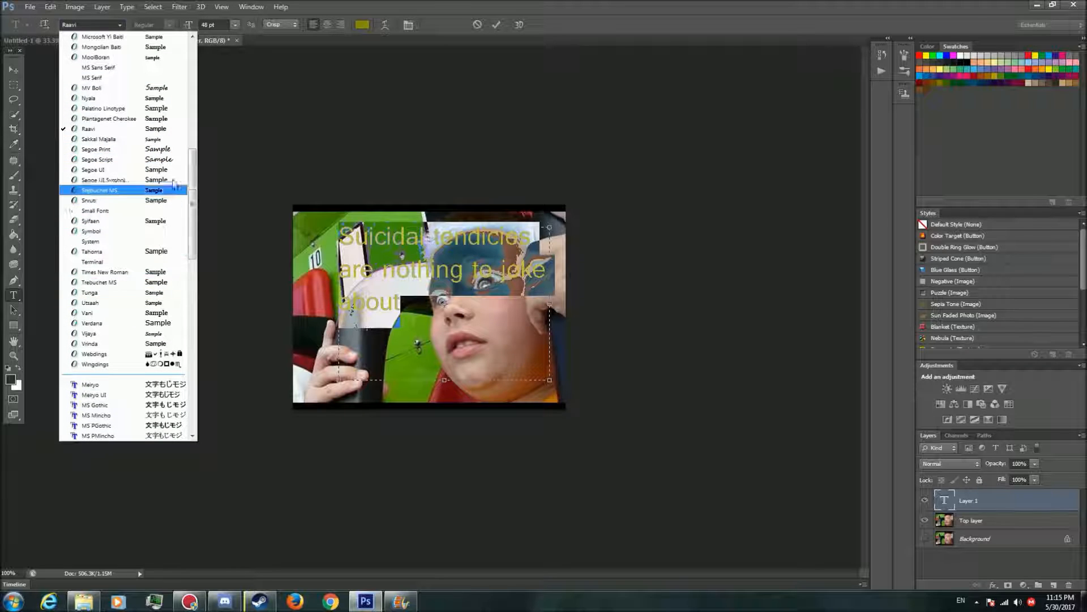
{"action": "left_click", "coordinate": [124, 98]}
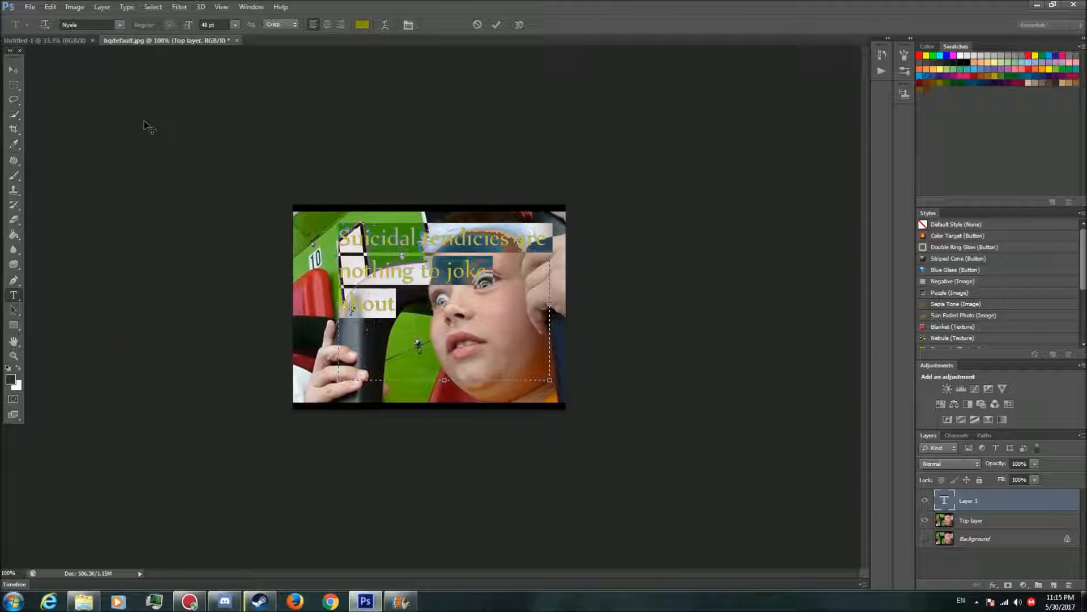
{"action": "left_click", "coordinate": [120, 25]}
{"action": "left_click", "coordinate": [133, 115]}
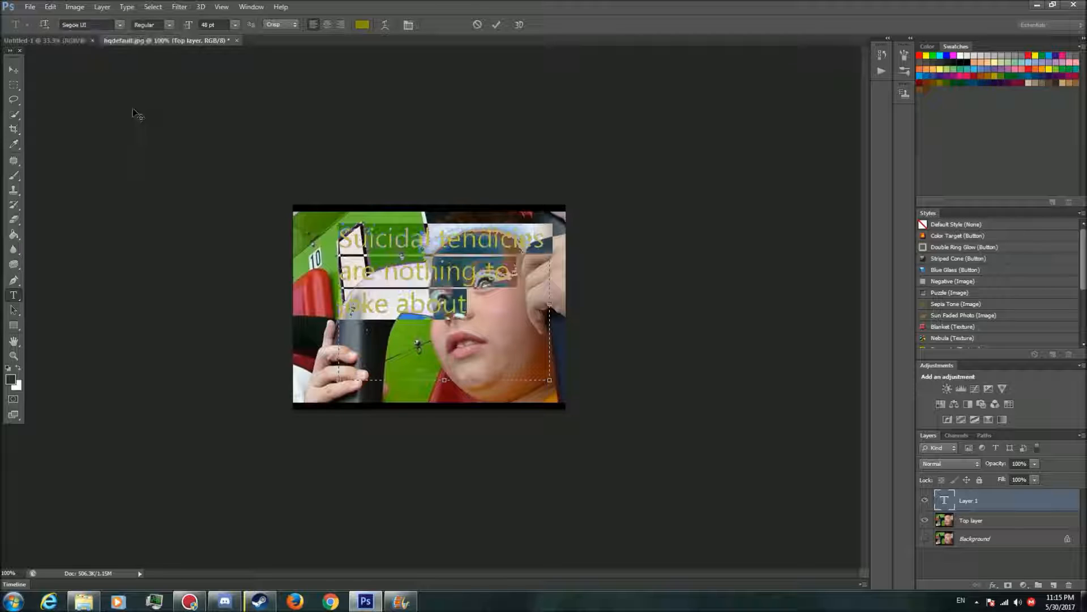
Step: Set the caption's font to Microsoft PhagsPa in the Bold style and deselect the text
{"action": "left_click", "coordinate": [120, 26]}
{"action": "scroll", "coordinate": [152, 105], "scroll_direction": "up", "scroll_amount": 4}
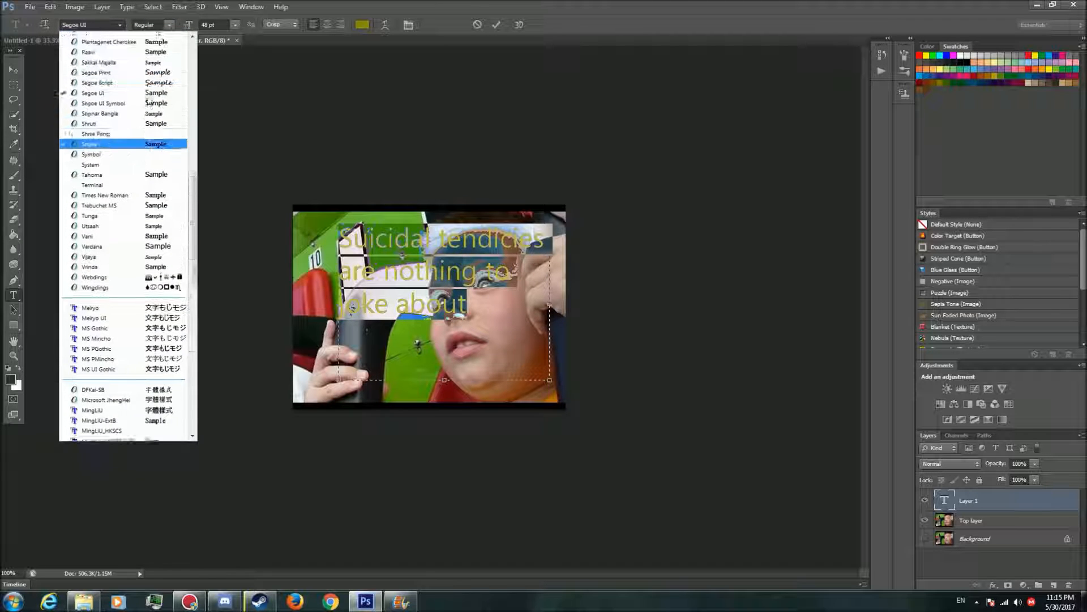
{"action": "scroll", "coordinate": [152, 108], "scroll_direction": "up", "scroll_amount": 3}
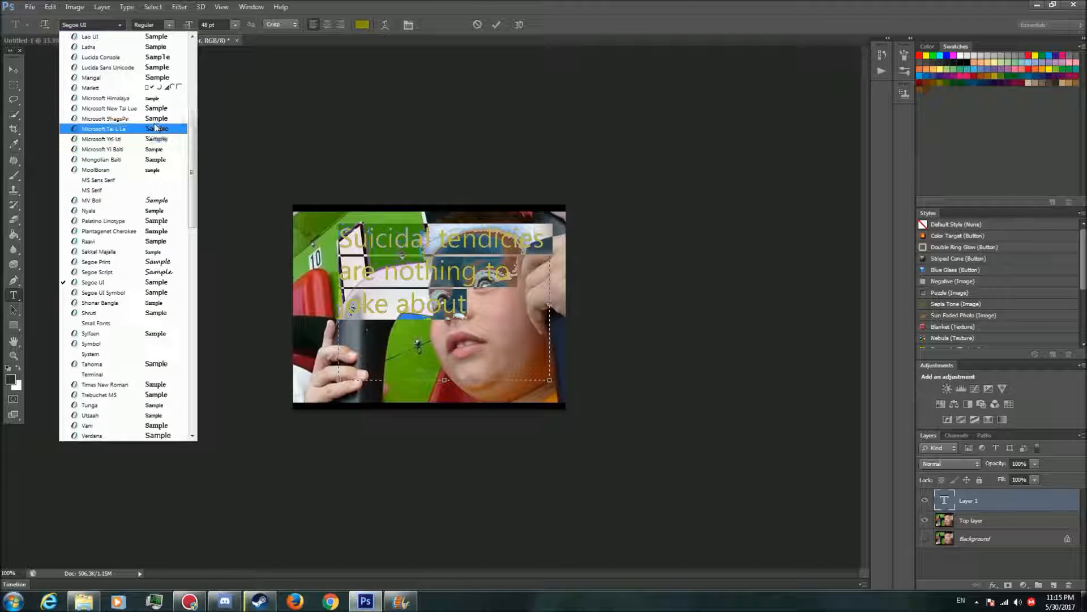
{"action": "left_click", "coordinate": [152, 117]}
{"action": "left_click", "coordinate": [168, 25]}
{"action": "left_click", "coordinate": [170, 43]}
{"action": "left_click_drag", "start_coordinate": [468, 347], "coordinate": [293, 210]}
{"action": "left_click", "coordinate": [476, 341]}
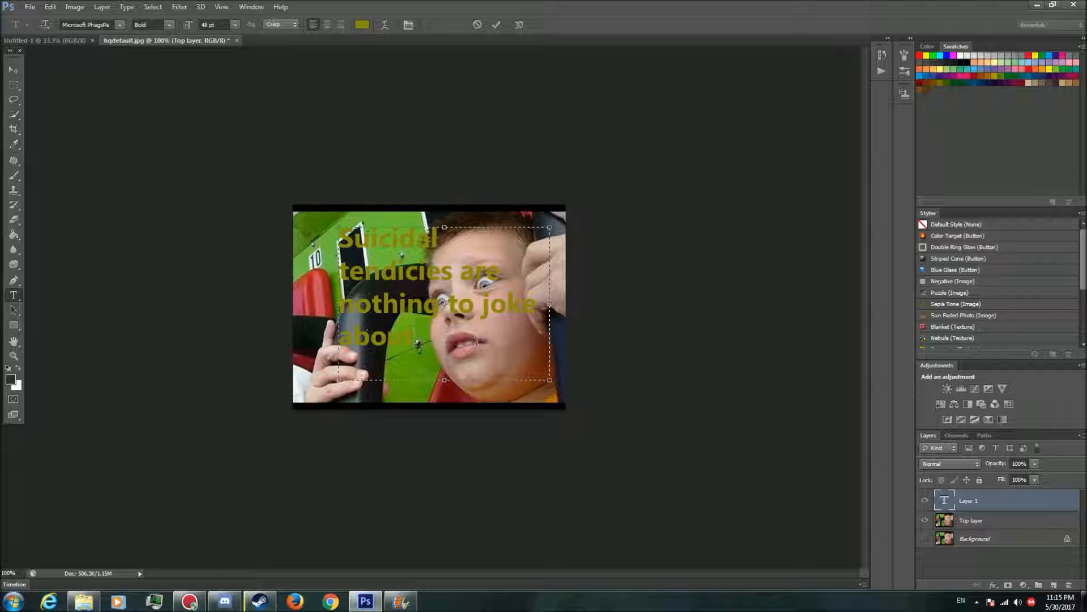
Step: Select the entire caption, set its text color to bright yellow (fcff00) and deselect the text
{"action": "left_click_drag", "start_coordinate": [340, 234], "coordinate": [571, 385]}
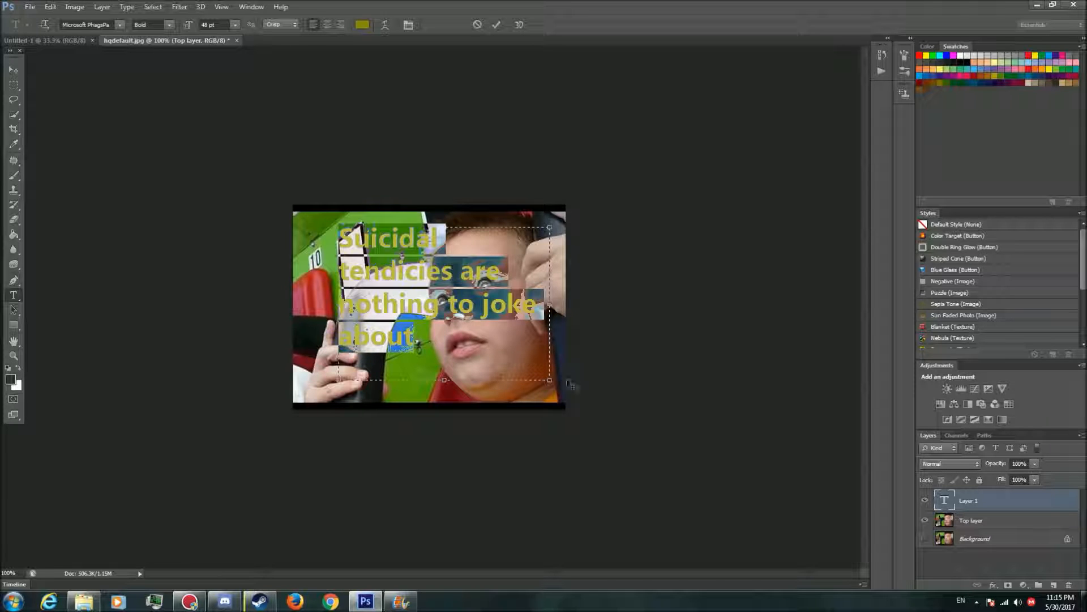
{"action": "left_click", "coordinate": [362, 25]}
{"action": "left_click", "coordinate": [644, 71]}
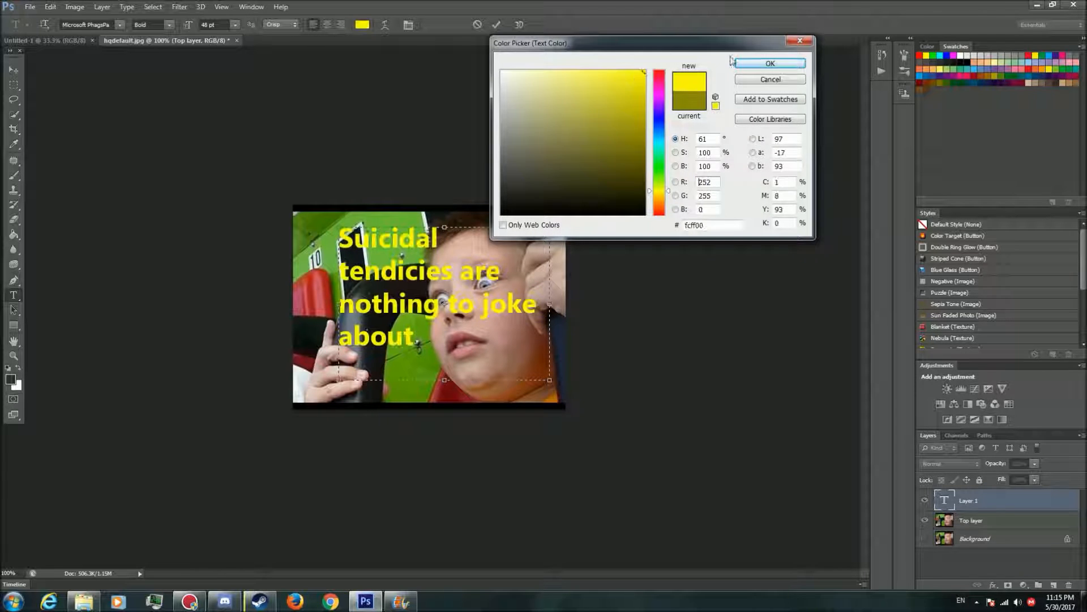
{"action": "left_click", "coordinate": [770, 64]}
{"action": "left_click", "coordinate": [464, 376]}
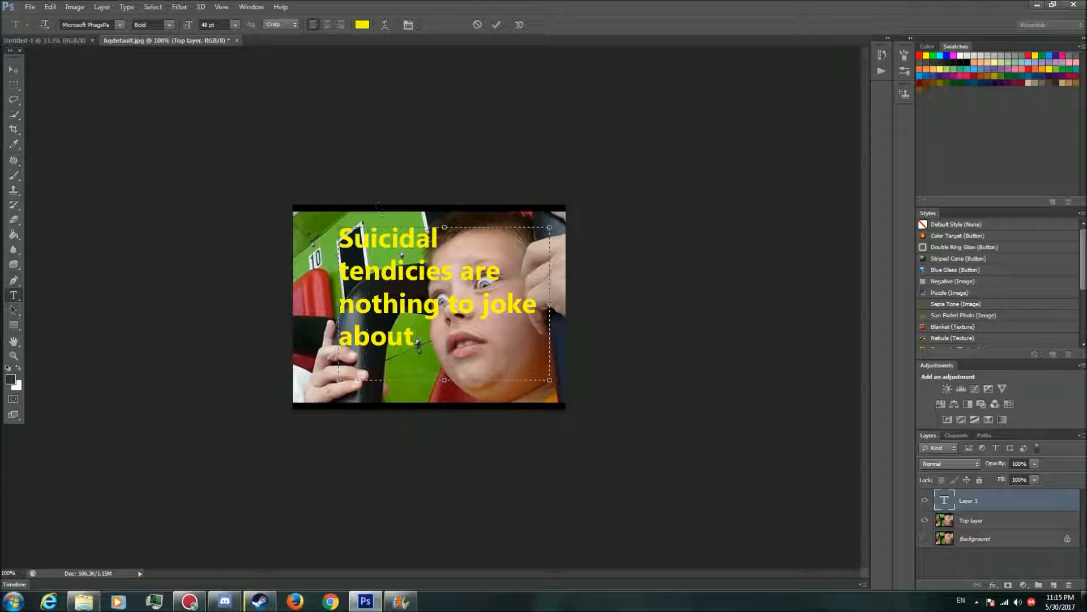
Step: Commit the caption text and toggle the Top layer's visibility off and back on
{"action": "left_click", "coordinate": [927, 520]}
{"action": "left_click", "coordinate": [927, 521]}
{"action": "left_click", "coordinate": [926, 521]}
{"action": "left_click", "coordinate": [926, 521]}
{"action": "left_click", "coordinate": [927, 520]}
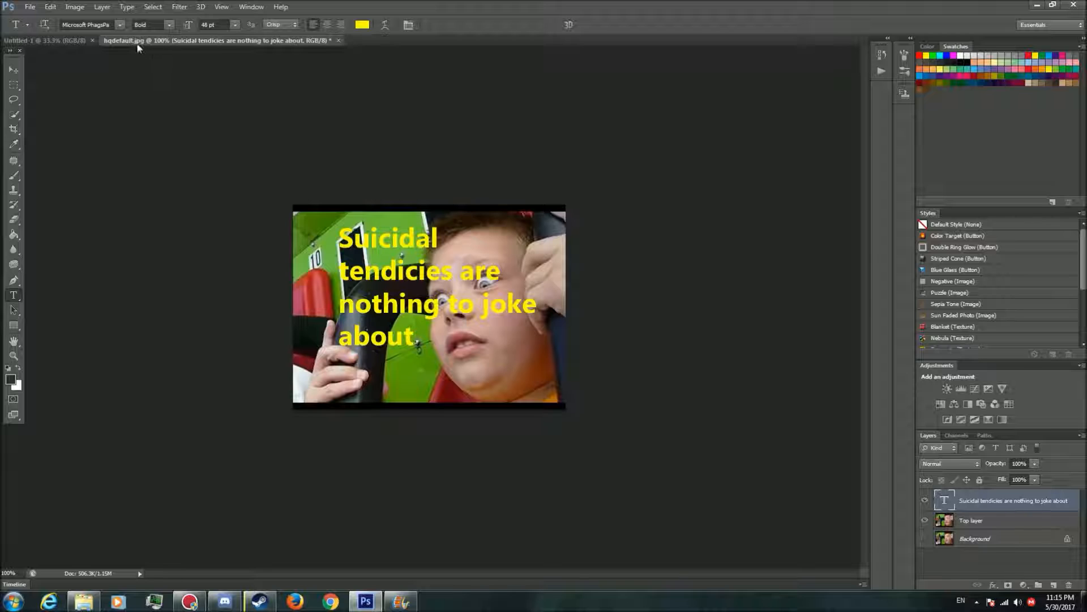
Step: Warp the Top layer so the face stretches toward the photo's left edge, and apply the transformation
{"action": "left_click", "coordinate": [971, 520]}
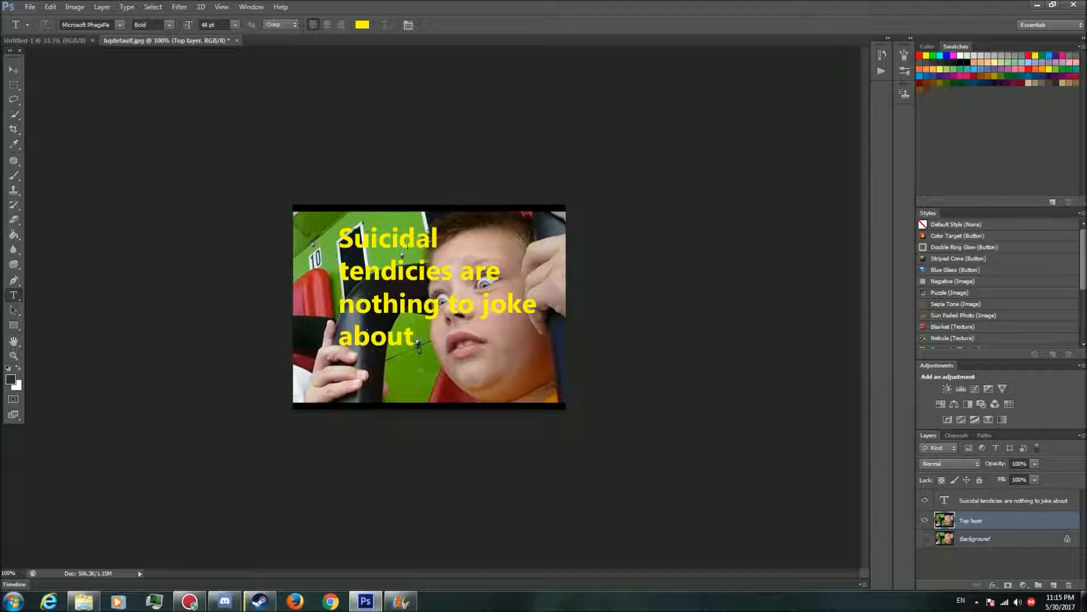
{"action": "left_click", "coordinate": [51, 7]}
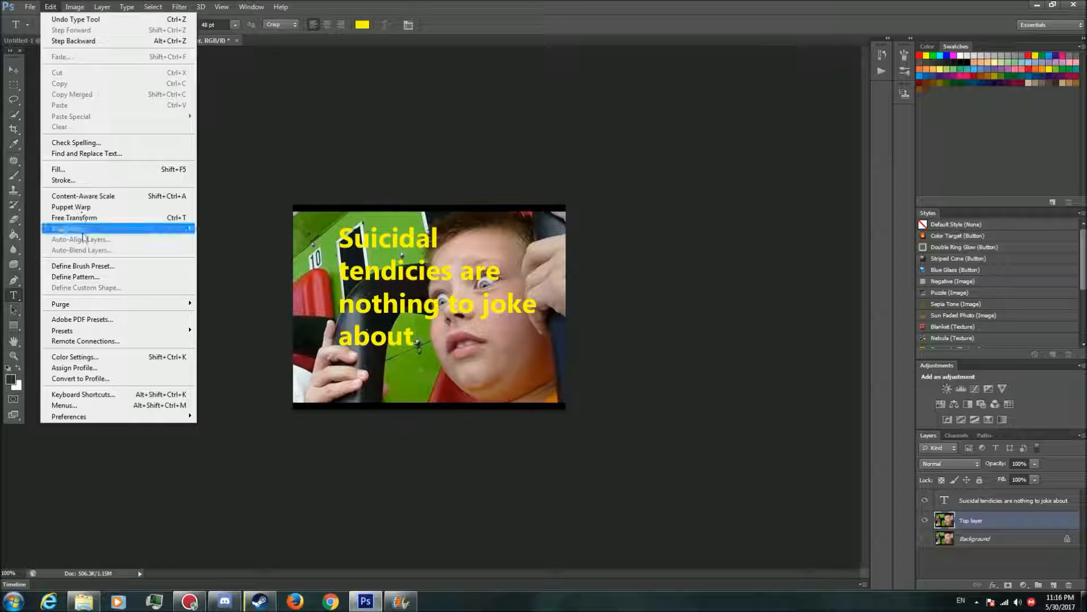
{"action": "mouse_move", "coordinate": [85, 229]}
{"action": "left_click", "coordinate": [256, 298]}
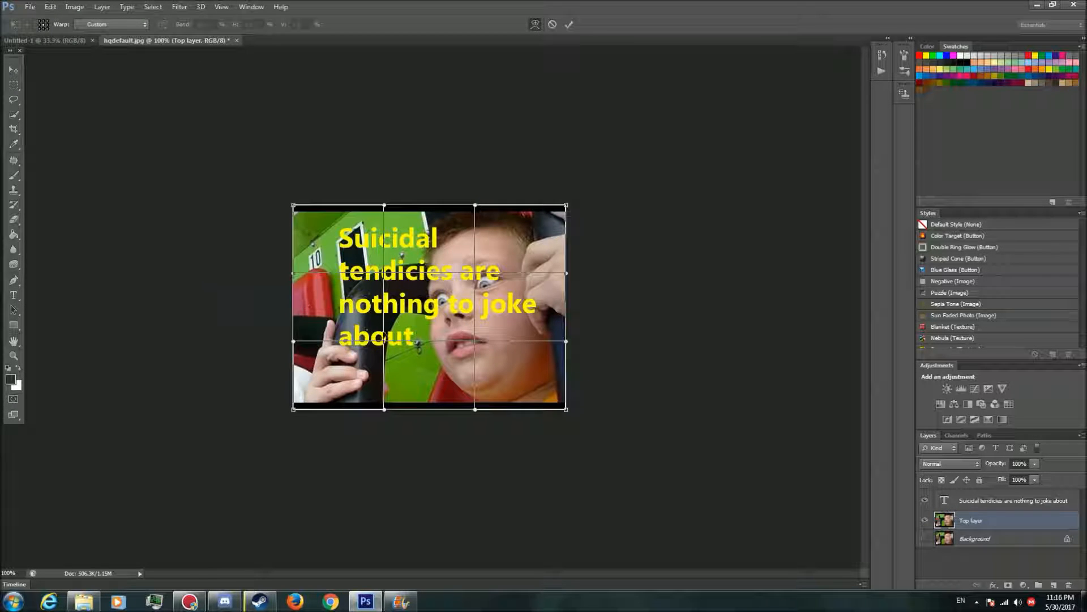
{"action": "left_click_drag", "start_coordinate": [378, 342], "coordinate": [279, 235]}
{"action": "left_click_drag", "start_coordinate": [301, 333], "coordinate": [282, 346]}
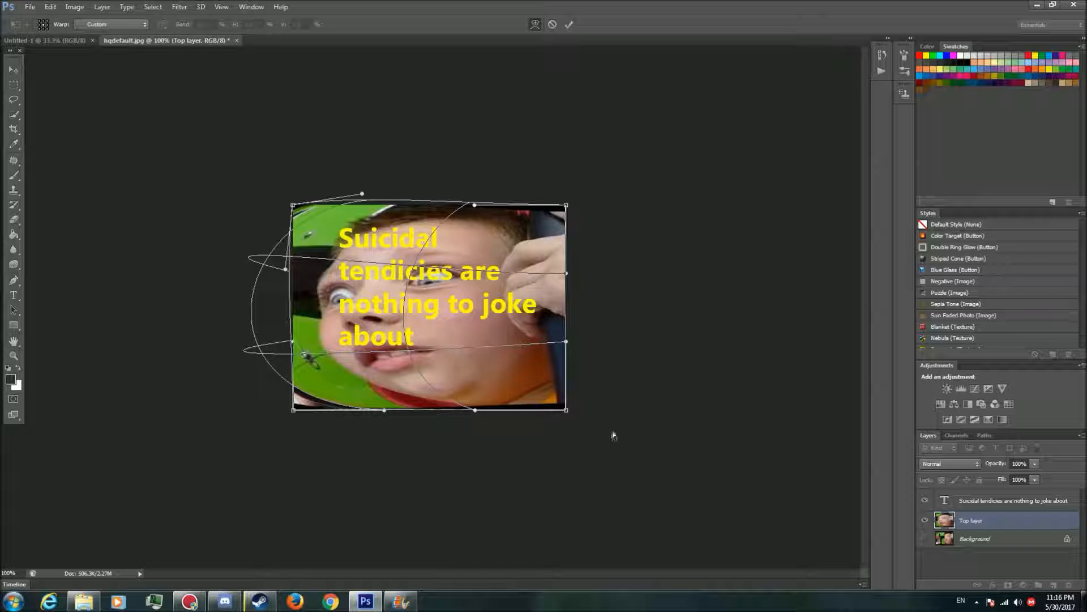
{"action": "right_click", "coordinate": [355, 304]}
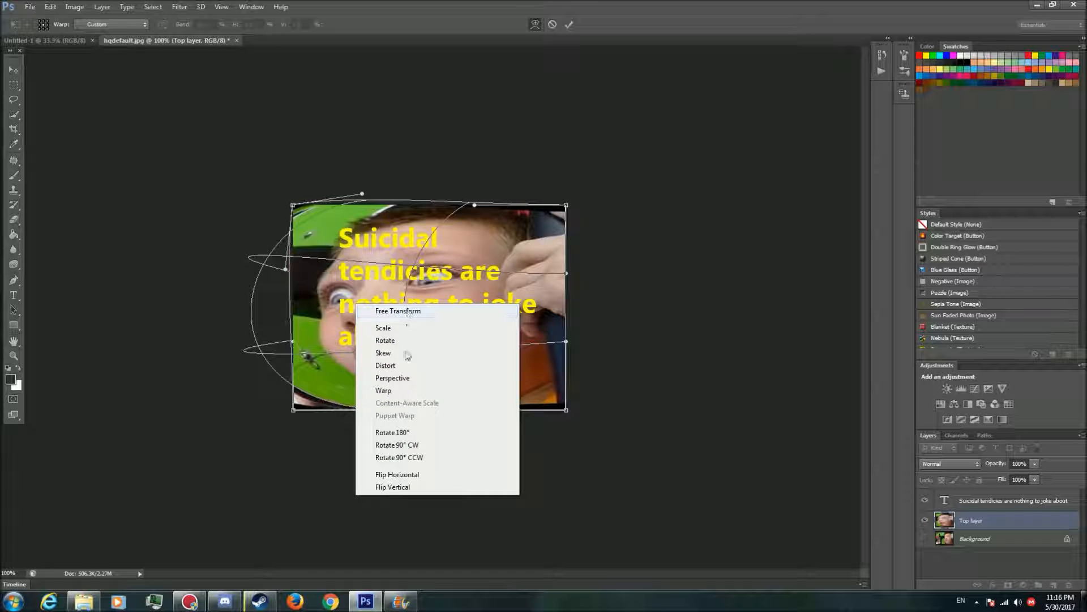
{"action": "left_click", "coordinate": [232, 366]}
{"action": "left_click", "coordinate": [13, 69]}
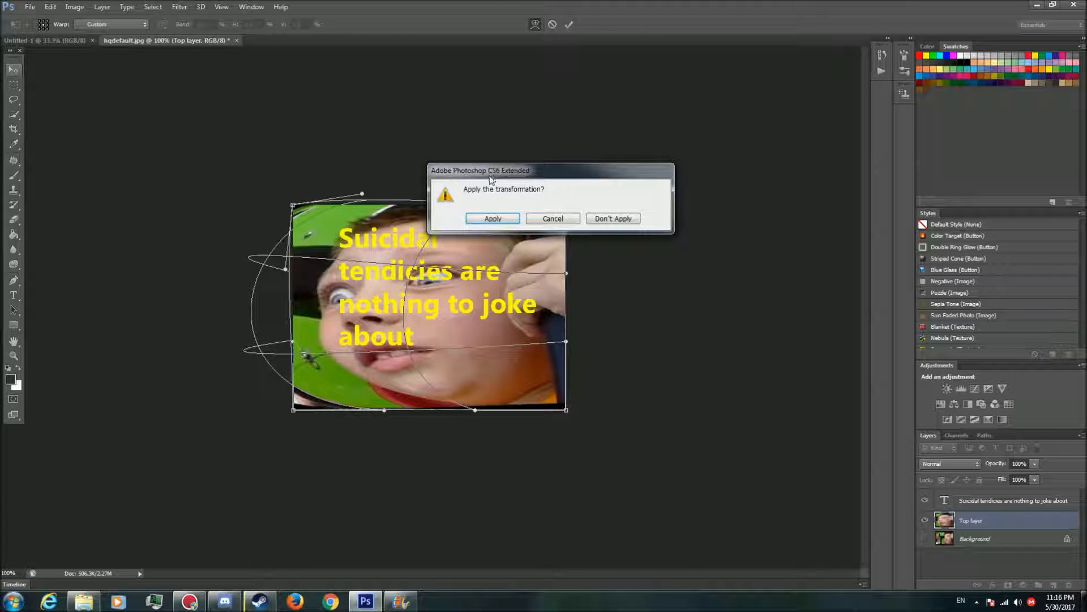
{"action": "left_click", "coordinate": [490, 219]}
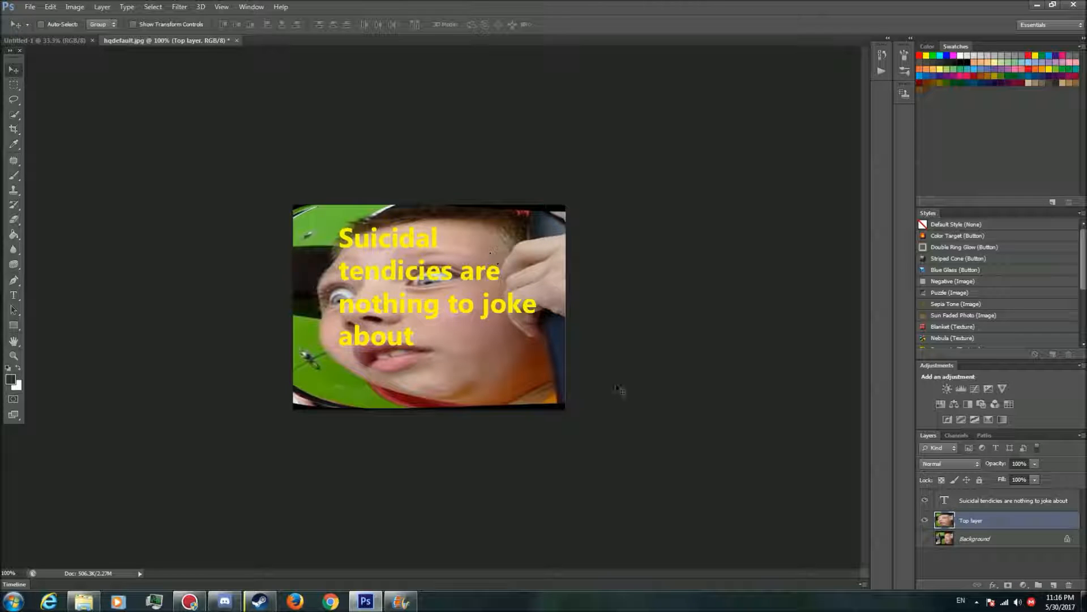
Step: Open the Save As settings for the thumbnail with the Desktop as destination and enter "Help me" as the file name
{"action": "left_click", "coordinate": [30, 7]}
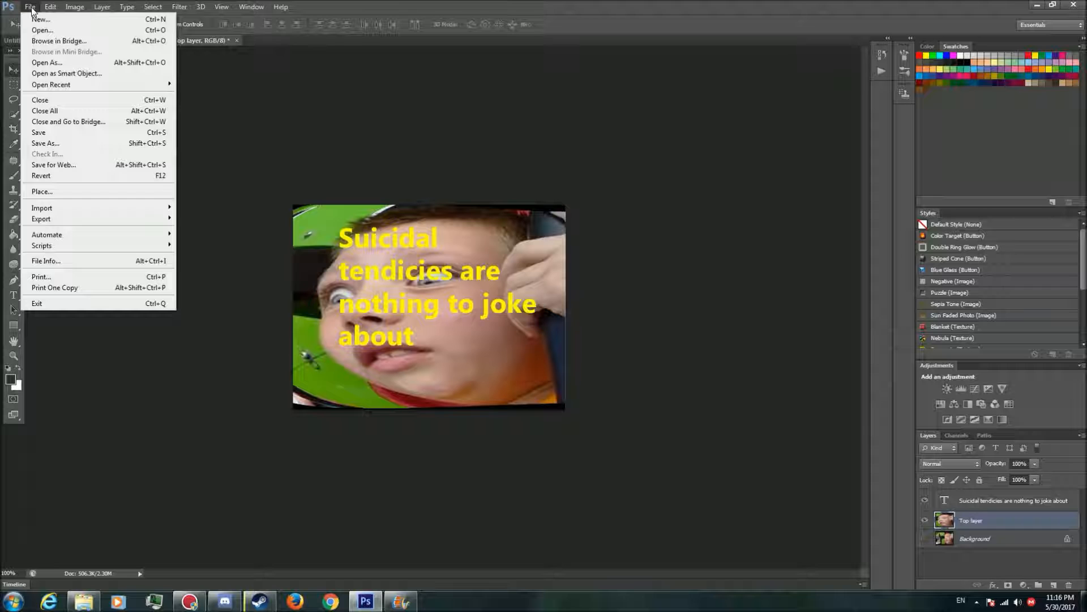
{"action": "left_click", "coordinate": [49, 143]}
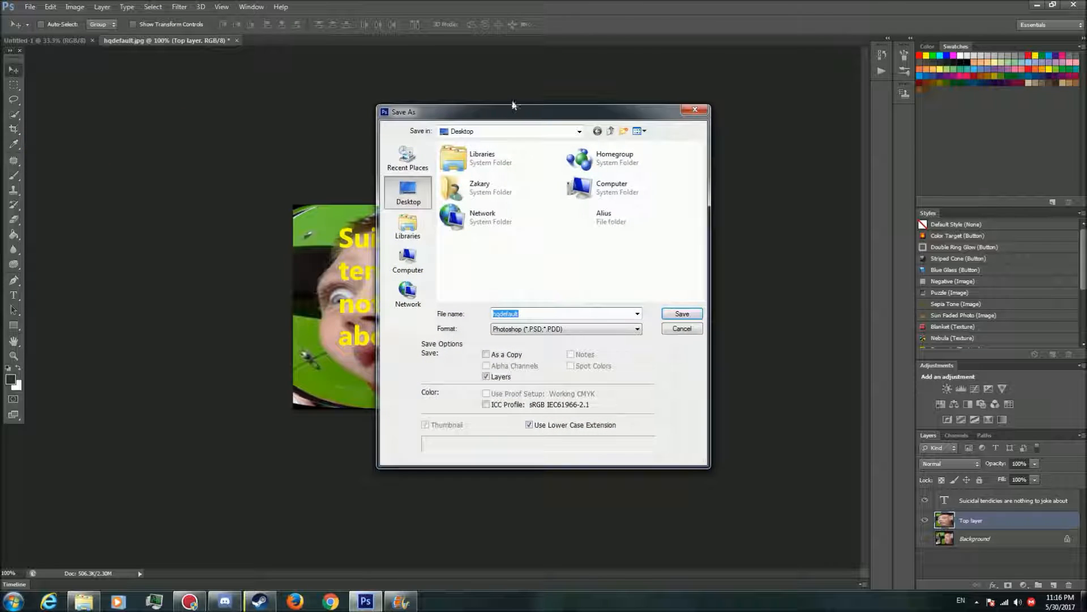
{"action": "left_click_drag", "start_coordinate": [563, 106], "coordinate": [597, 78]}
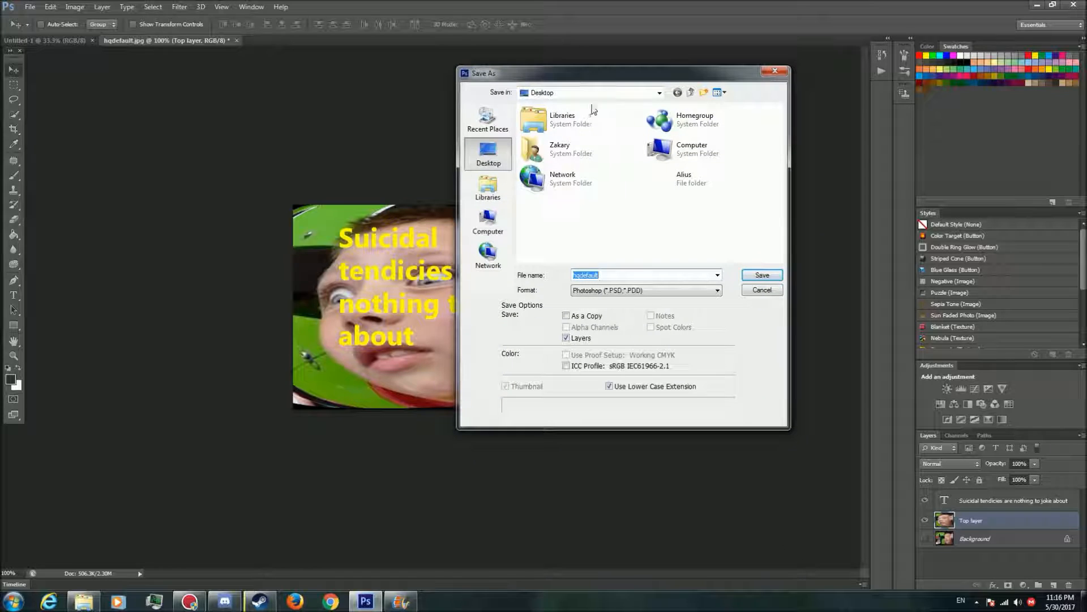
{"action": "left_click", "coordinate": [617, 275]}
{"action": "key", "text": "BackSpace"}
{"action": "key", "text": "BackSpace"}
{"action": "key", "text": "BackSpace"}
{"action": "key", "text": "BackSpace"}
{"action": "key", "text": "BackSpace"}
{"action": "key", "text": "BackSpace"}
{"action": "key", "text": "BackSpace"}
{"action": "key", "text": "BackSpace"}
{"action": "key", "text": "BackSpace"}
{"action": "type", "text": "Help"}
{"action": "left_click_drag", "start_coordinate": [589, 85], "coordinate": [611, 80]}
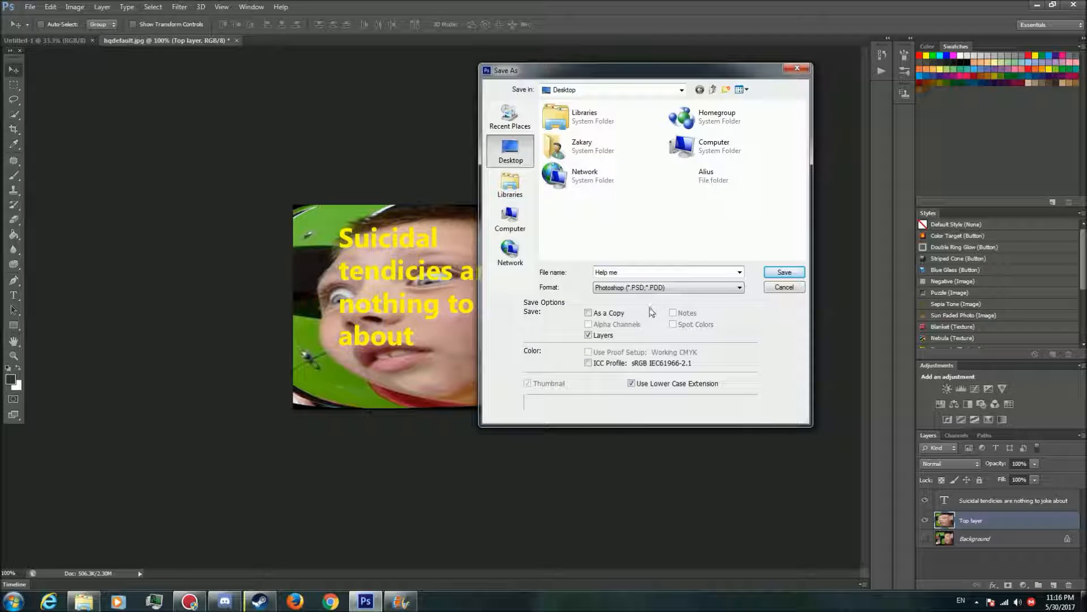
Step: Choose JPEG as the format for "Help me" and save it to the Desktop
{"action": "left_click_drag", "start_coordinate": [598, 71], "coordinate": [703, 54]}
{"action": "left_click", "coordinate": [732, 267]}
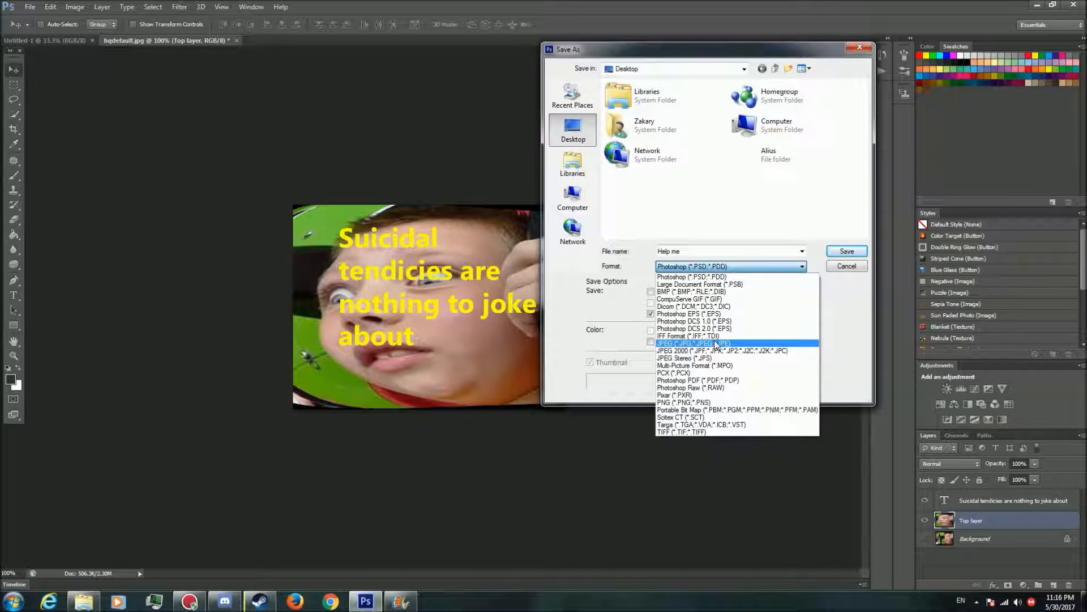
{"action": "left_click", "coordinate": [717, 343]}
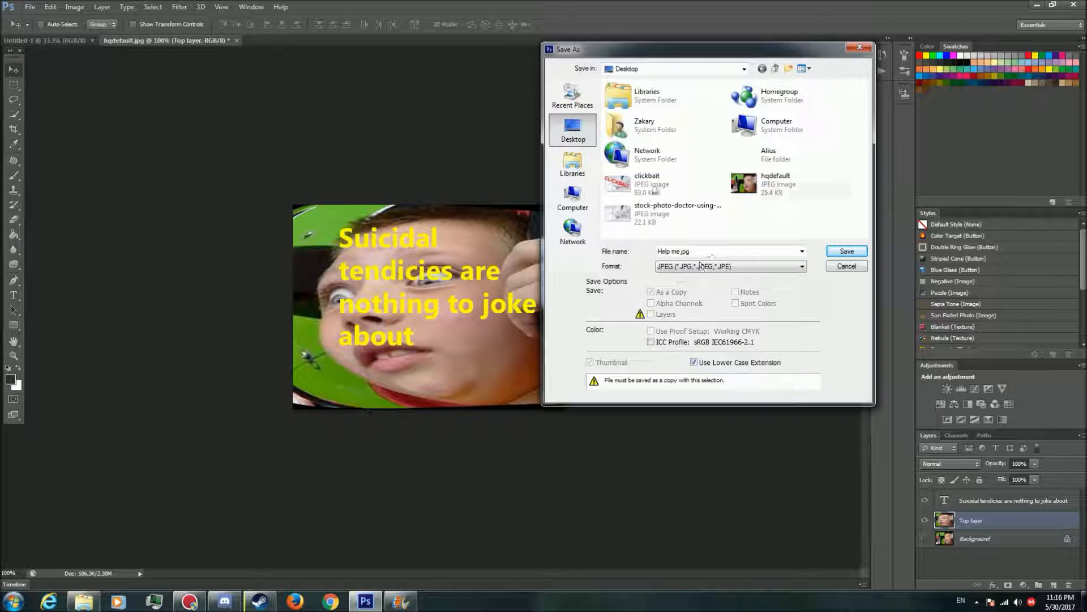
{"action": "left_click", "coordinate": [834, 251]}
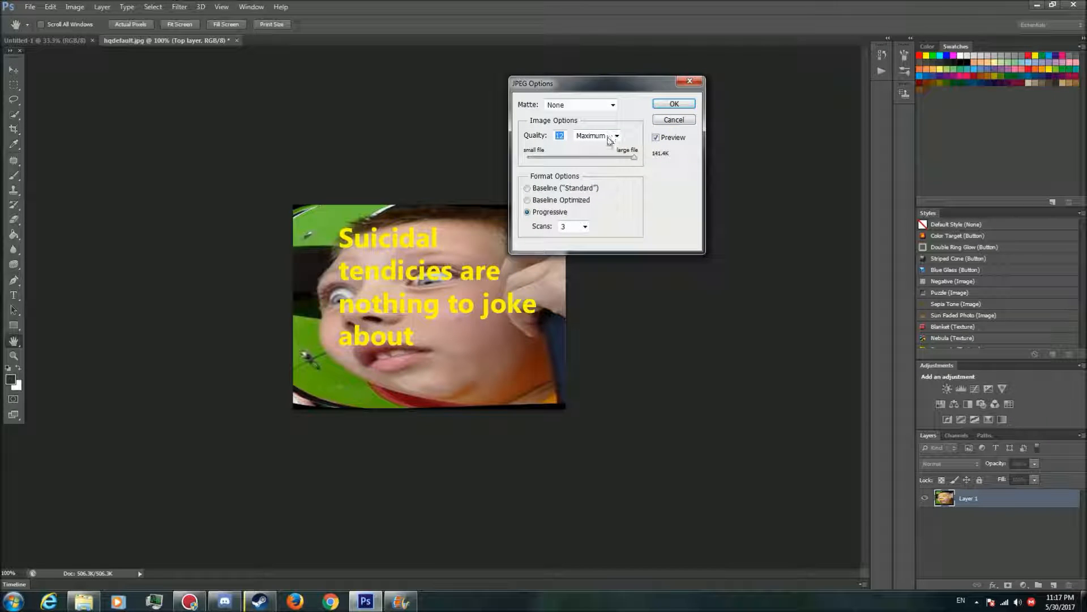
Step: Accept the JPEG options with no matte, maximum quality 12 and the progressive format with 3 scans
{"action": "left_click_drag", "start_coordinate": [634, 158], "coordinate": [654, 170]}
{"action": "left_click", "coordinate": [610, 136]}
{"action": "left_click", "coordinate": [597, 142]}
{"action": "left_click", "coordinate": [566, 135]}
{"action": "left_click", "coordinate": [610, 106]}
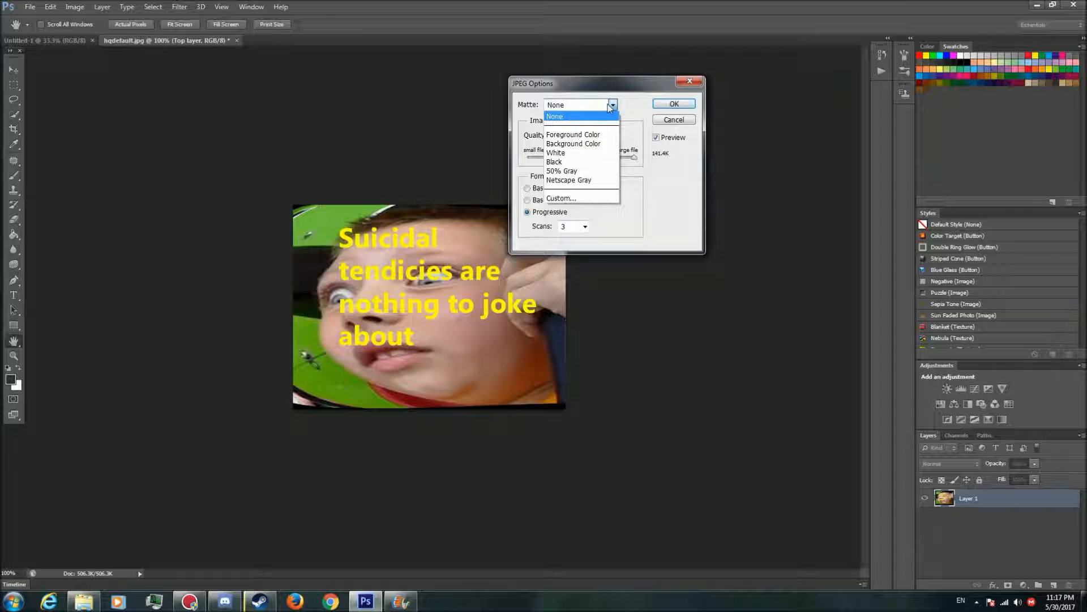
{"action": "left_click", "coordinate": [610, 107]}
{"action": "left_click_drag", "start_coordinate": [657, 83], "coordinate": [708, 214]}
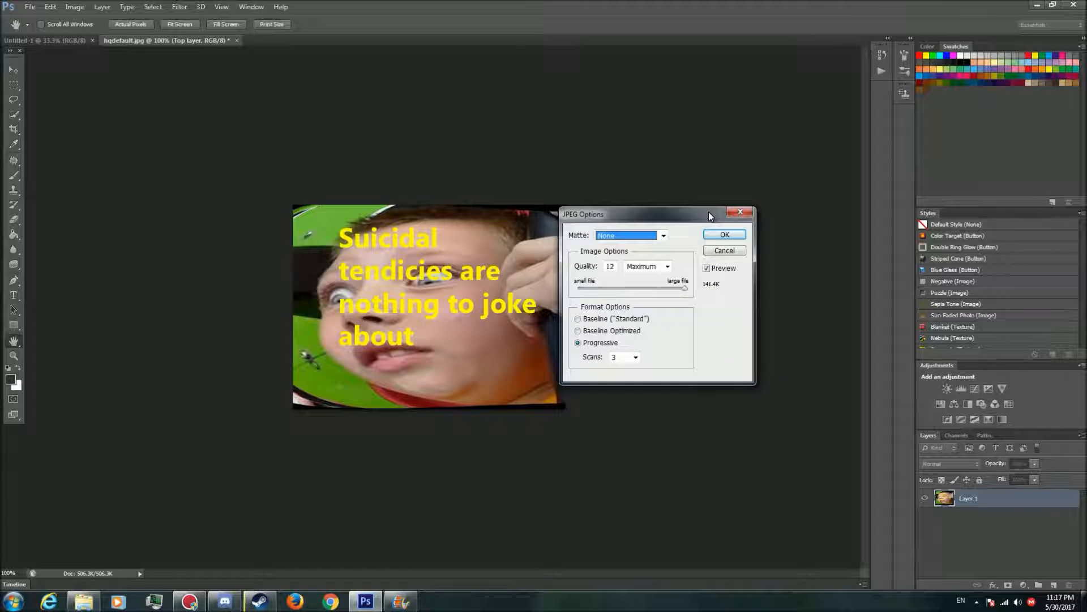
{"action": "left_click", "coordinate": [725, 235]}
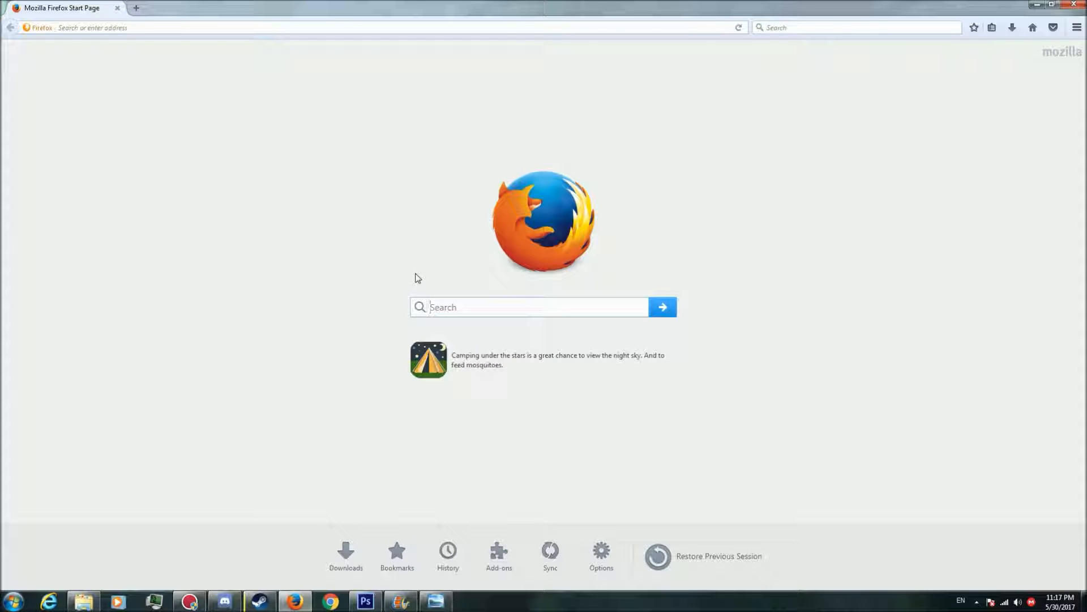
Step: Switch to Firefox, go to the YouTube channel's Video Manager and open "2:25 WILL SHOCK YOU | RAKE GAMEPLAY w/rick" for editing
{"action": "left_click", "coordinate": [136, 8]}
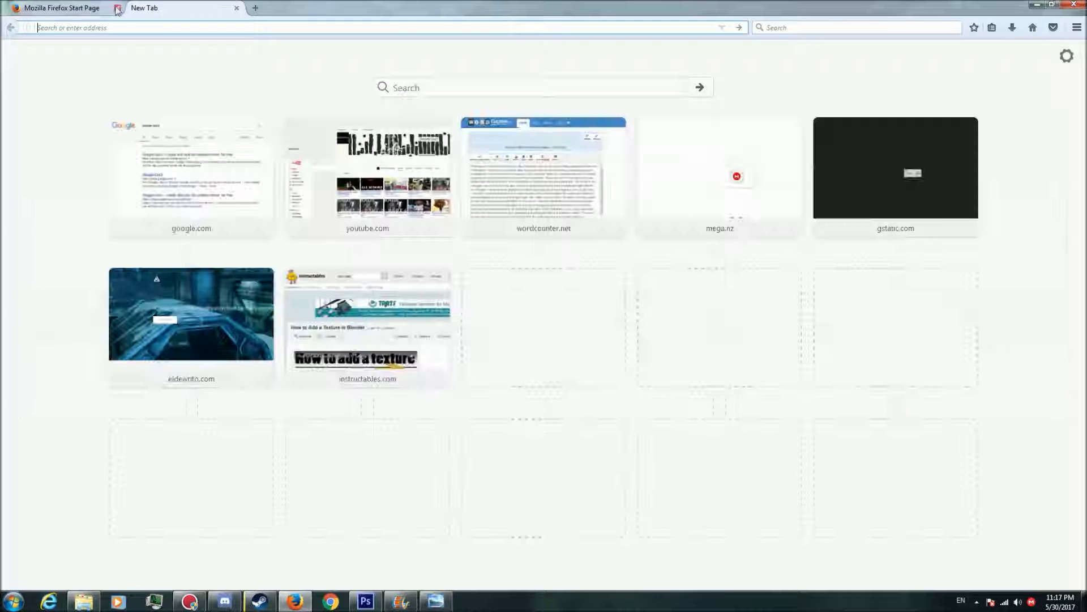
{"action": "left_click", "coordinate": [117, 8]}
{"action": "left_click", "coordinate": [363, 175]}
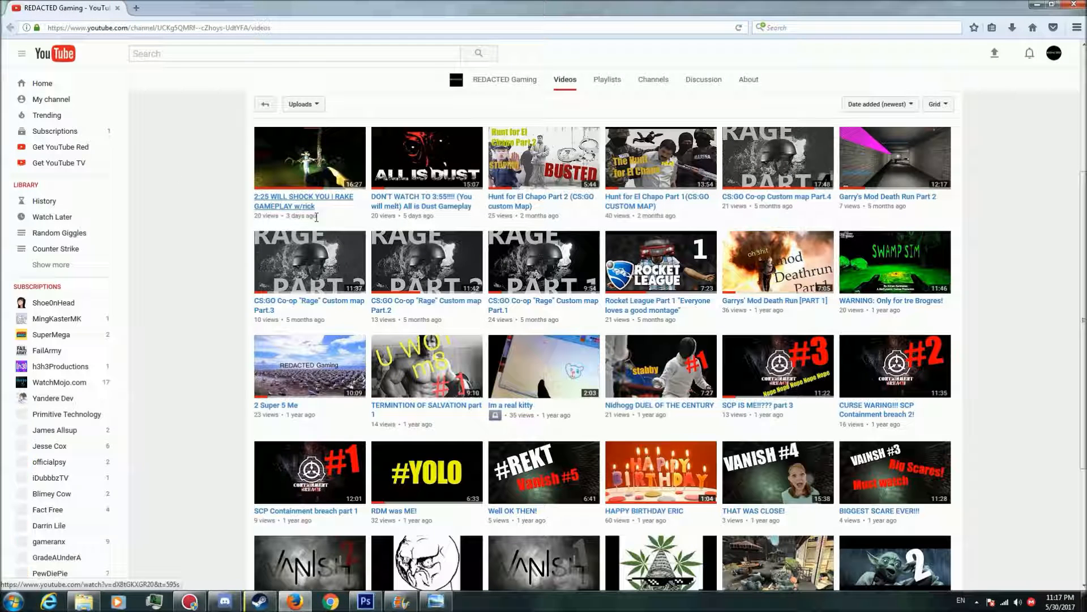
{"action": "left_click", "coordinate": [45, 99]}
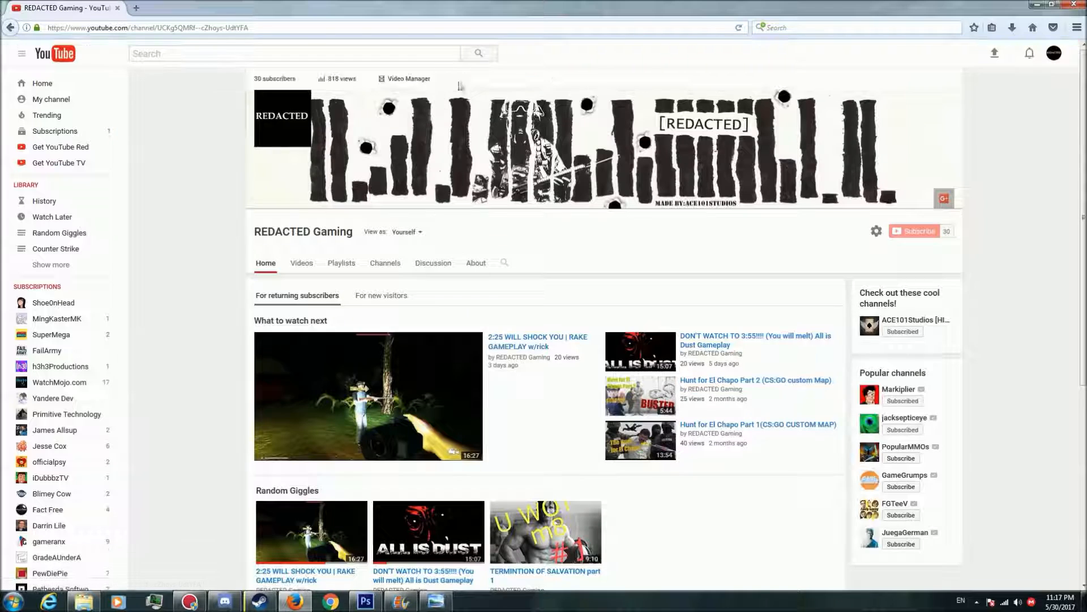
{"action": "left_click", "coordinate": [415, 87]}
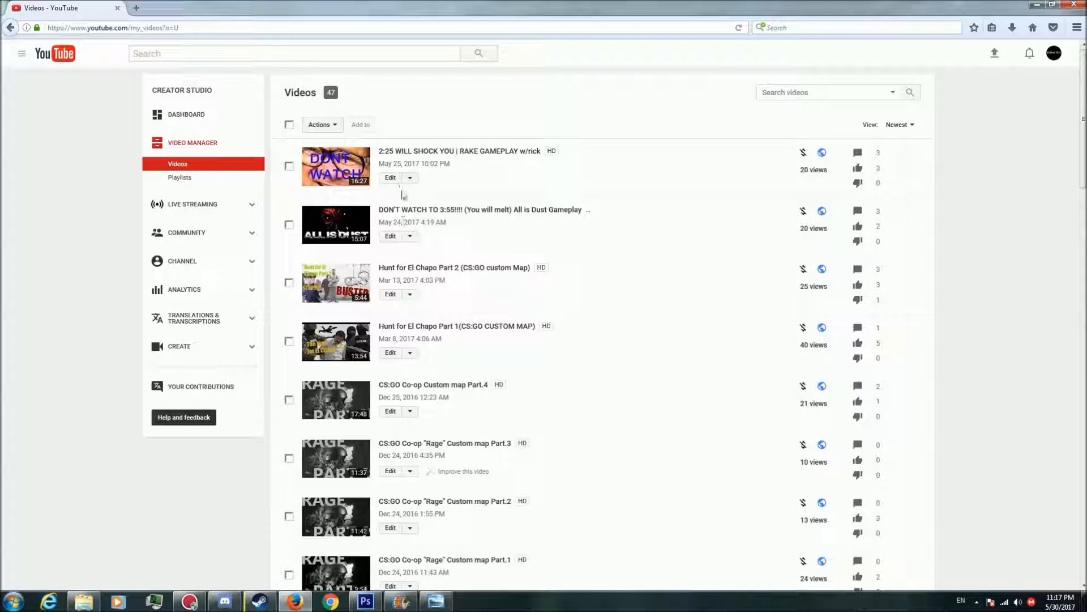
{"action": "left_click", "coordinate": [393, 179]}
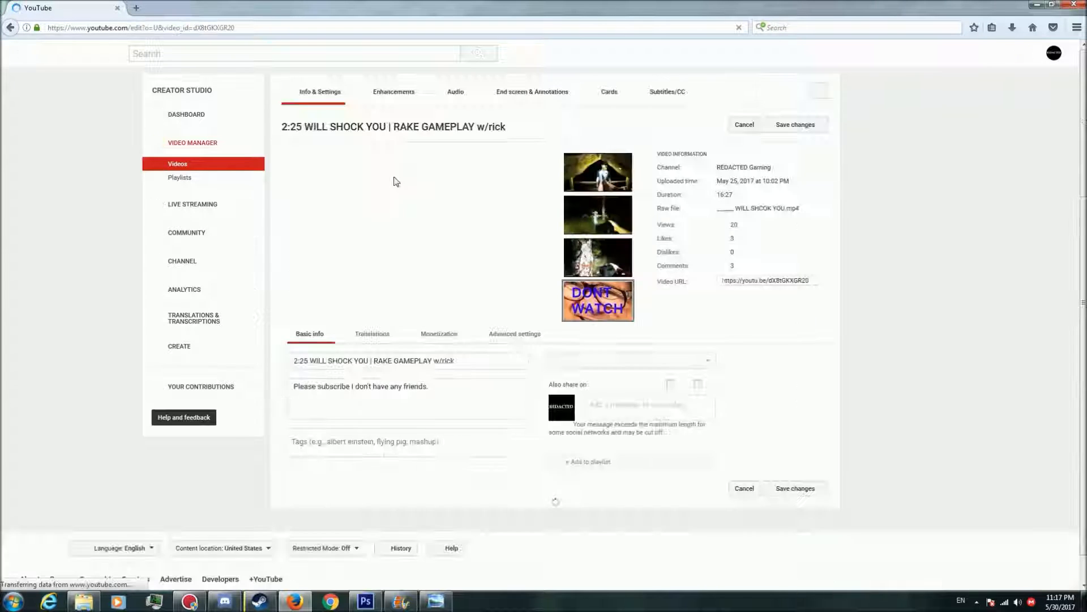
Step: Replace the video's custom thumbnail with the "Help me" image from the Desktop and save the changes
{"action": "mouse_move", "coordinate": [608, 312]}
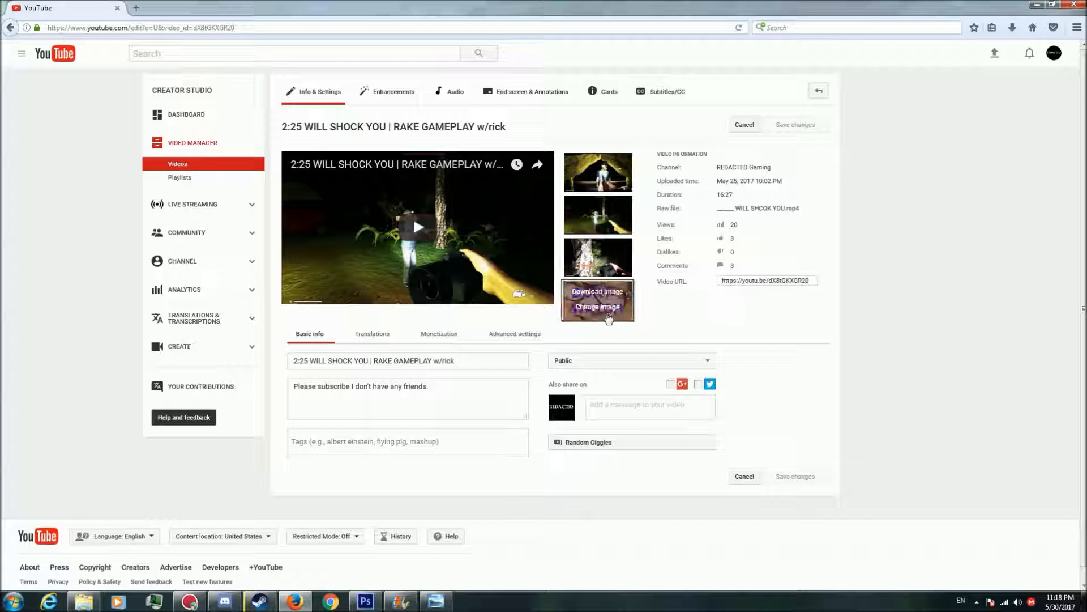
{"action": "left_click", "coordinate": [598, 307]}
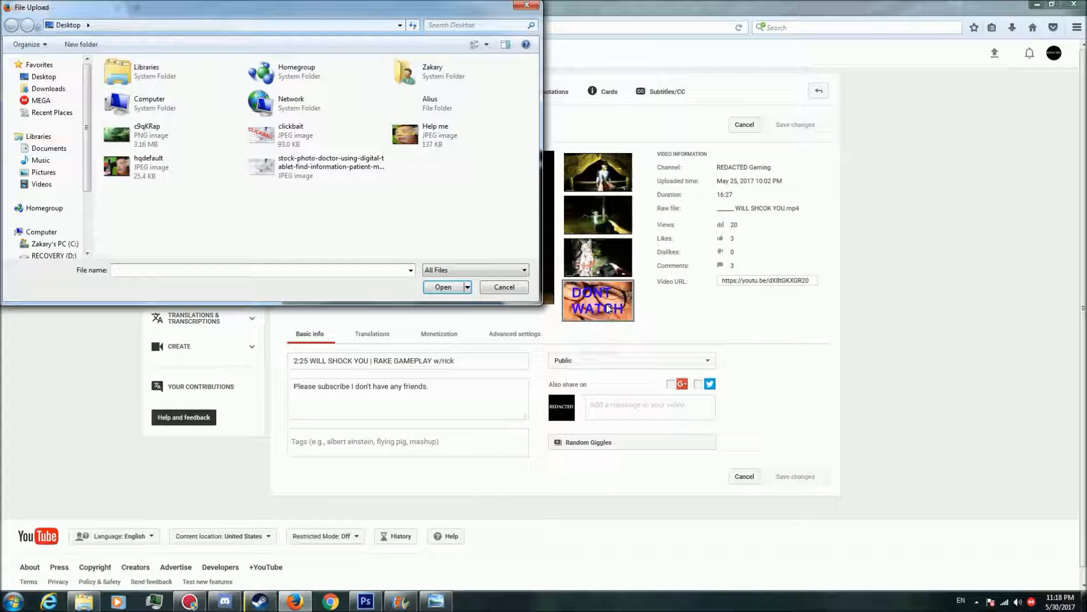
{"action": "double_click", "coordinate": [422, 145]}
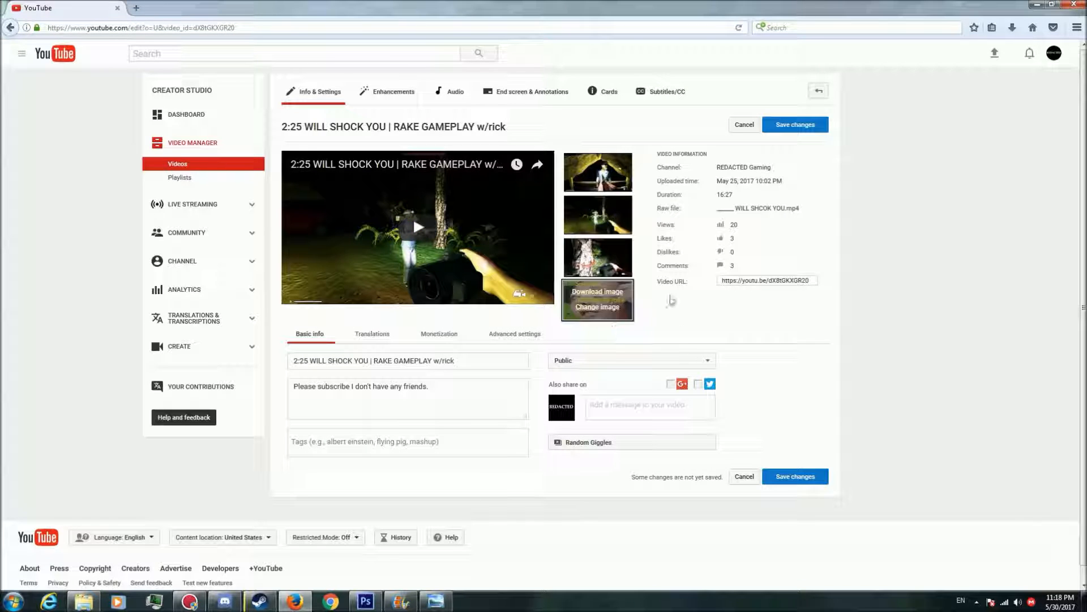
{"action": "left_click", "coordinate": [795, 479]}
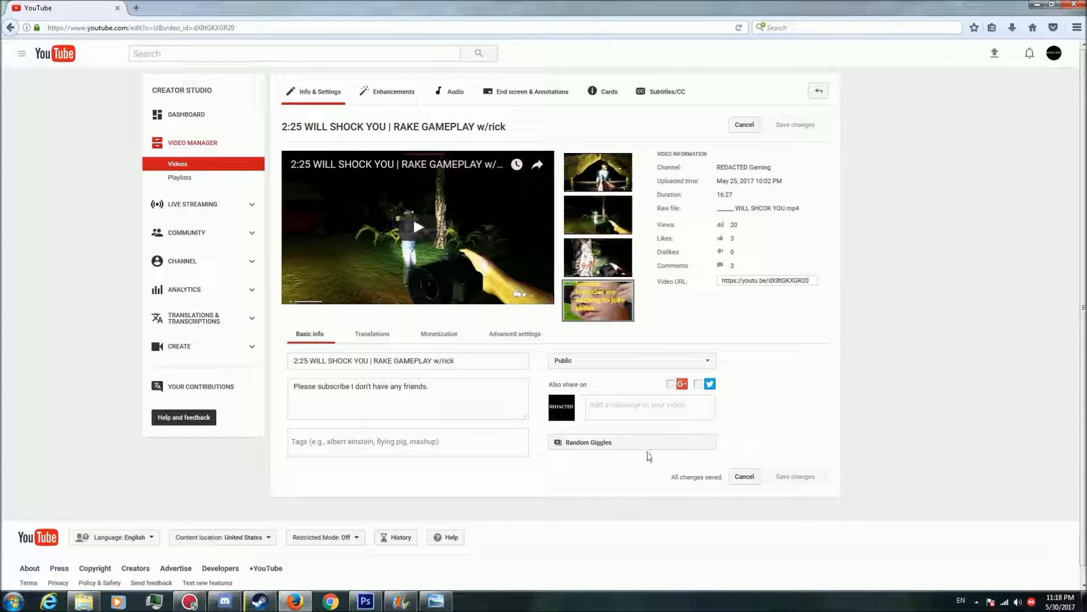
Step: Return to the channel page, open the "DON'T WATCH TO 3:55!!!!" video, play a few seconds from about 6:50 and pause it
{"action": "left_click", "coordinate": [41, 56]}
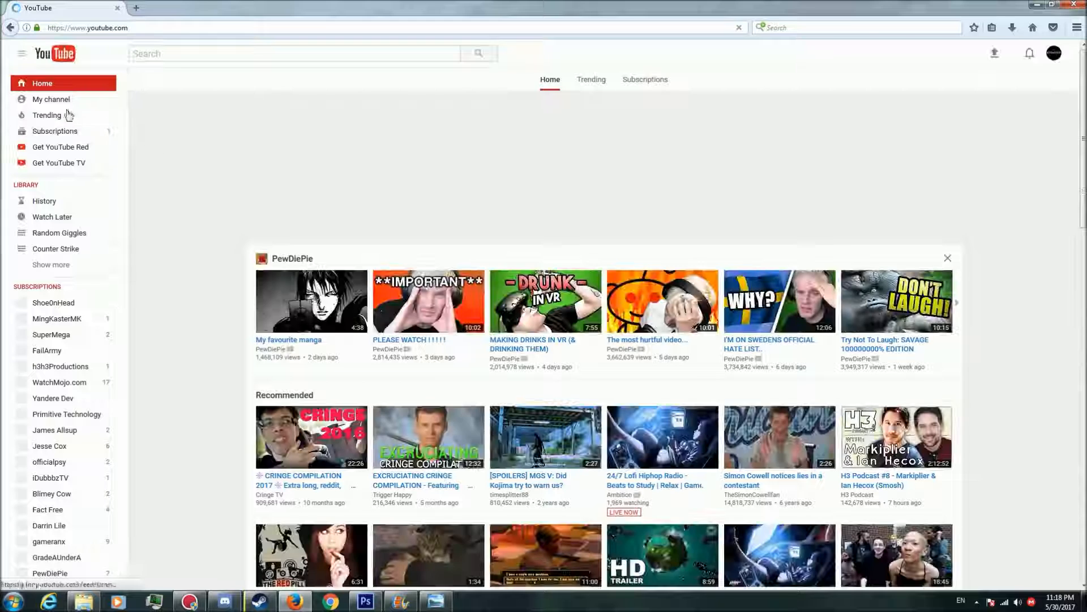
{"action": "left_click", "coordinate": [67, 101]}
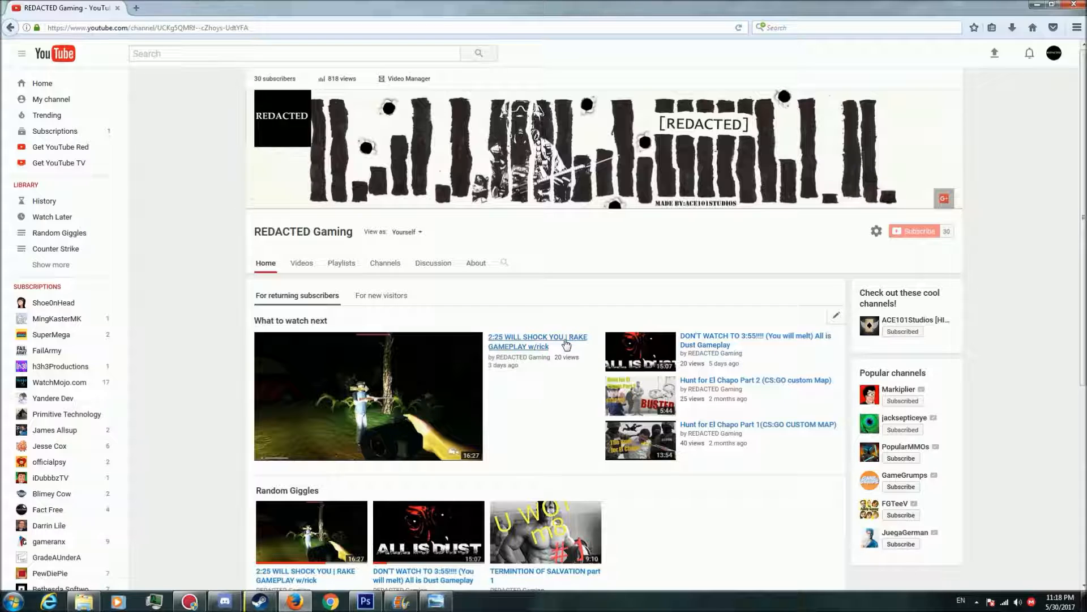
{"action": "left_click", "coordinate": [688, 340]}
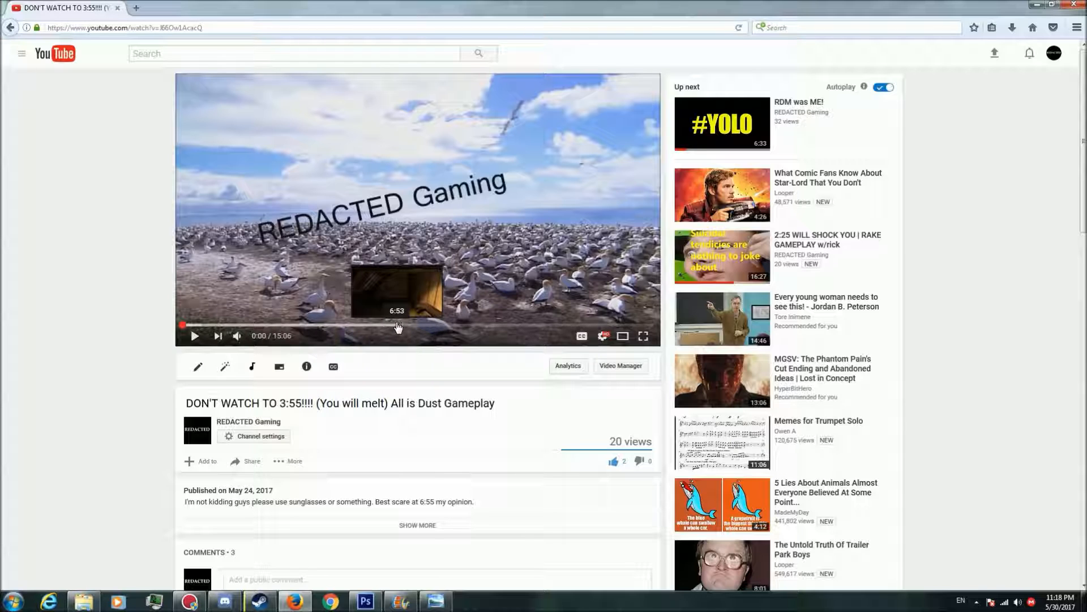
{"action": "left_click", "coordinate": [398, 326]}
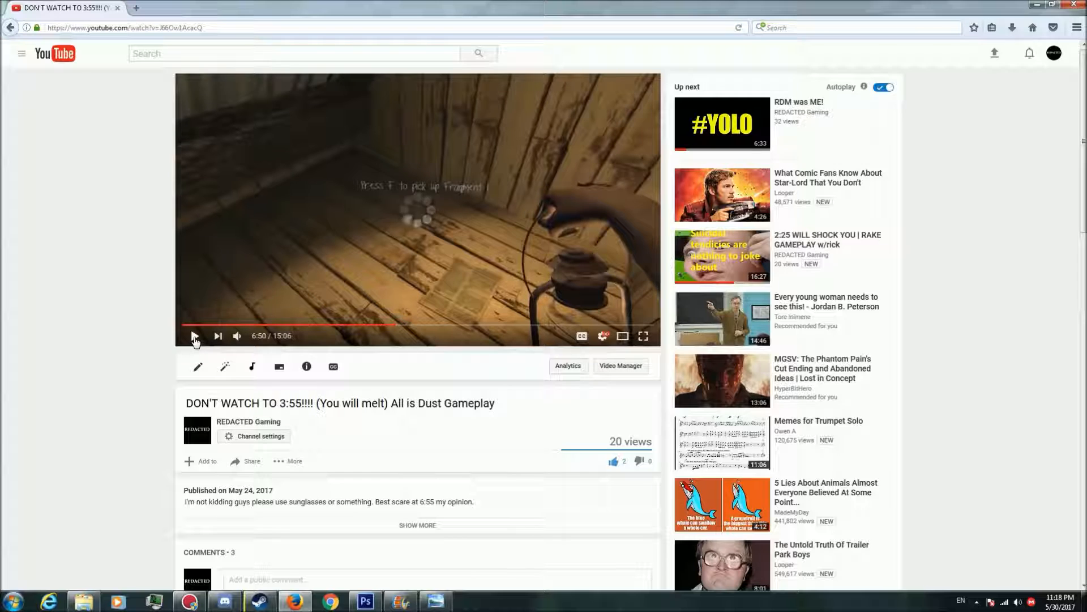
{"action": "left_click", "coordinate": [195, 338]}
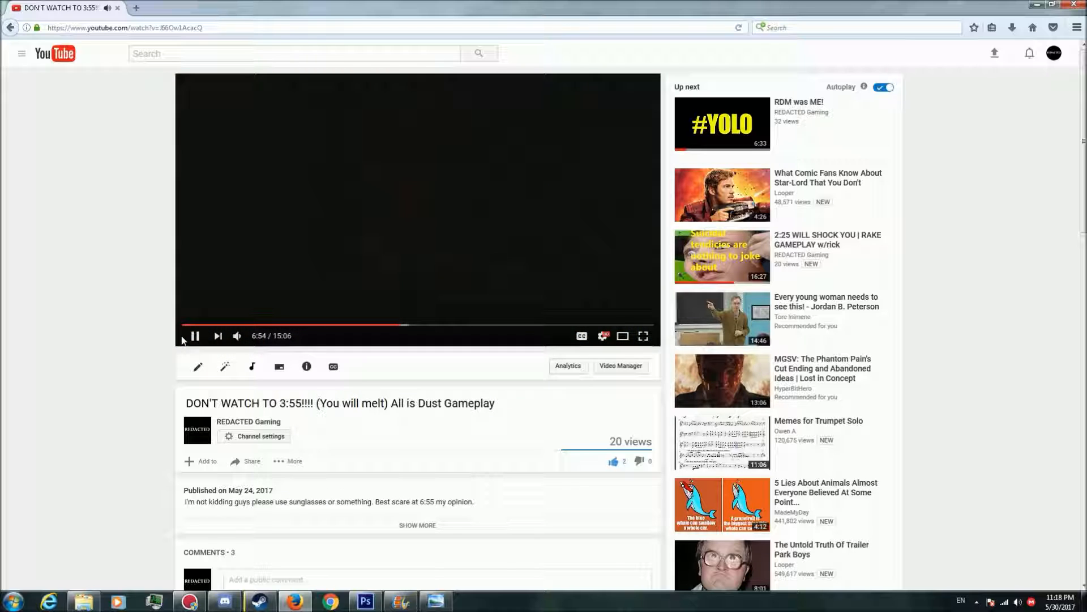
{"action": "left_click", "coordinate": [194, 337]}
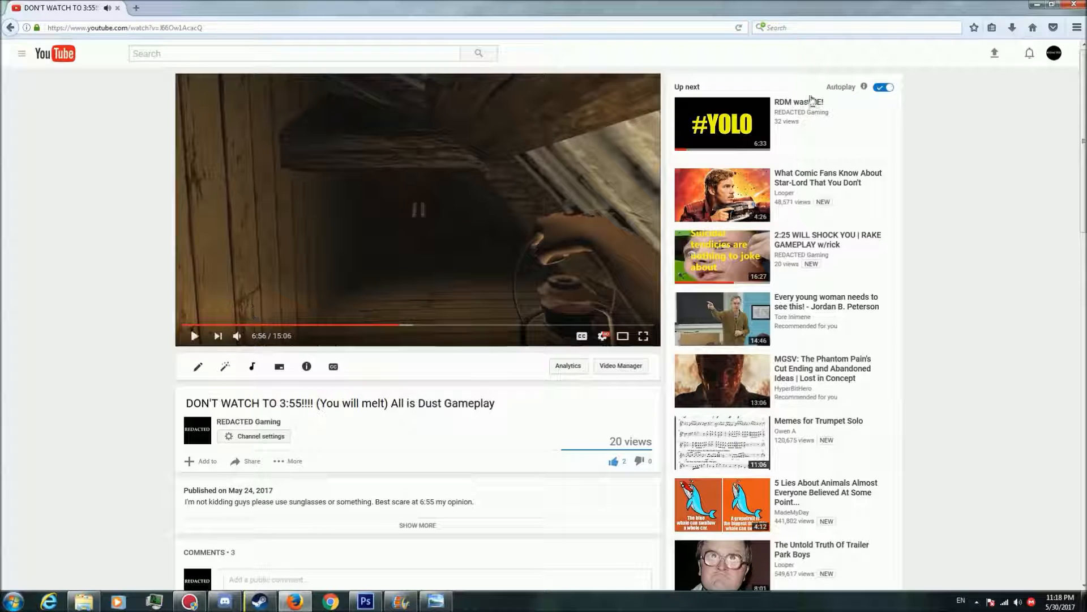